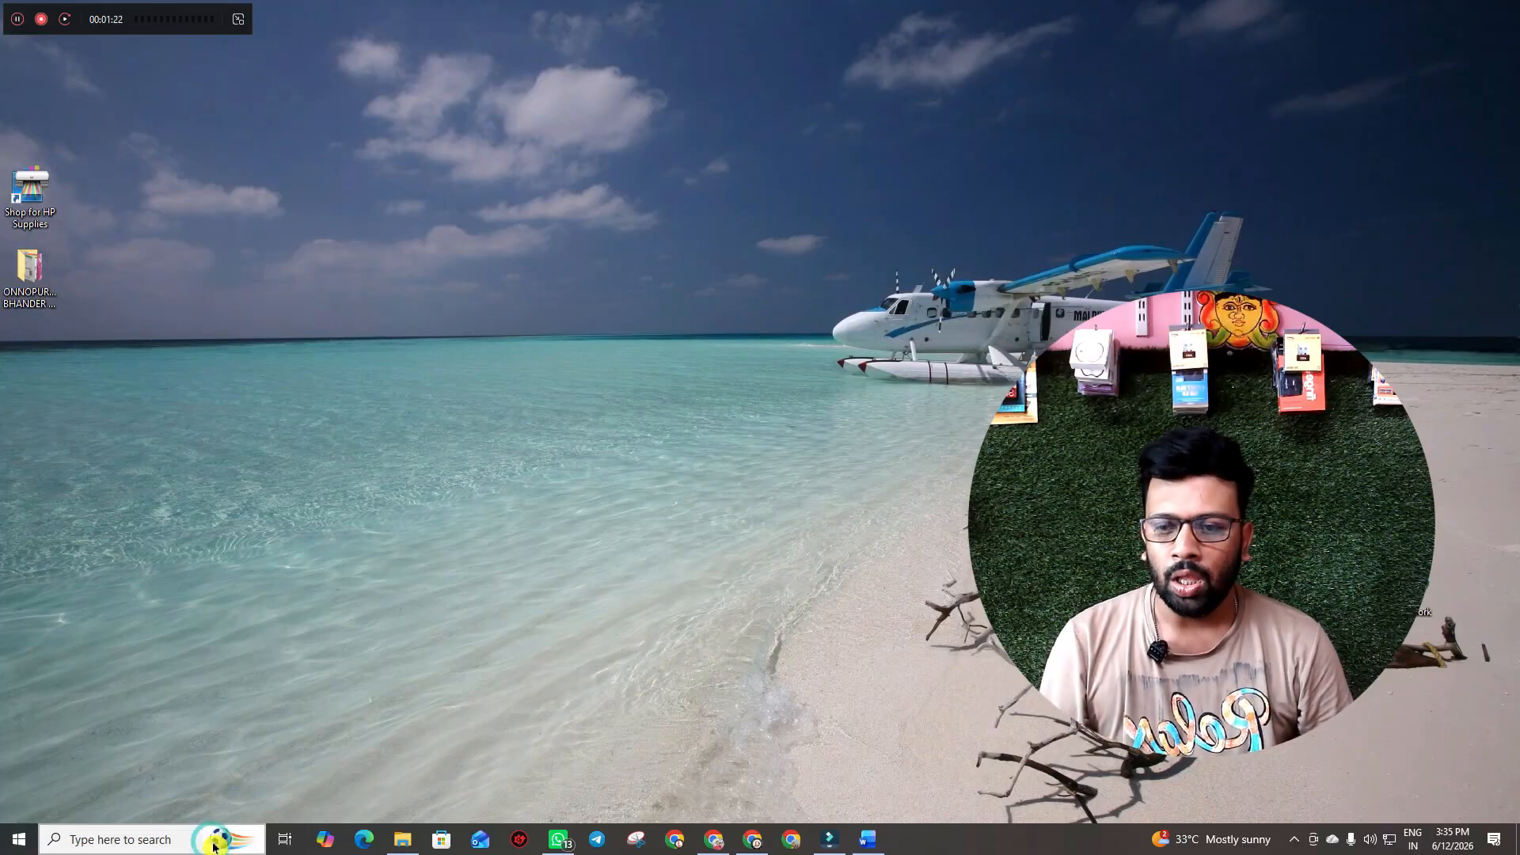
- Open a blank document in a maximized Word window and zoom in to 130%
{"action": "left_click", "coordinate": [176, 843]}
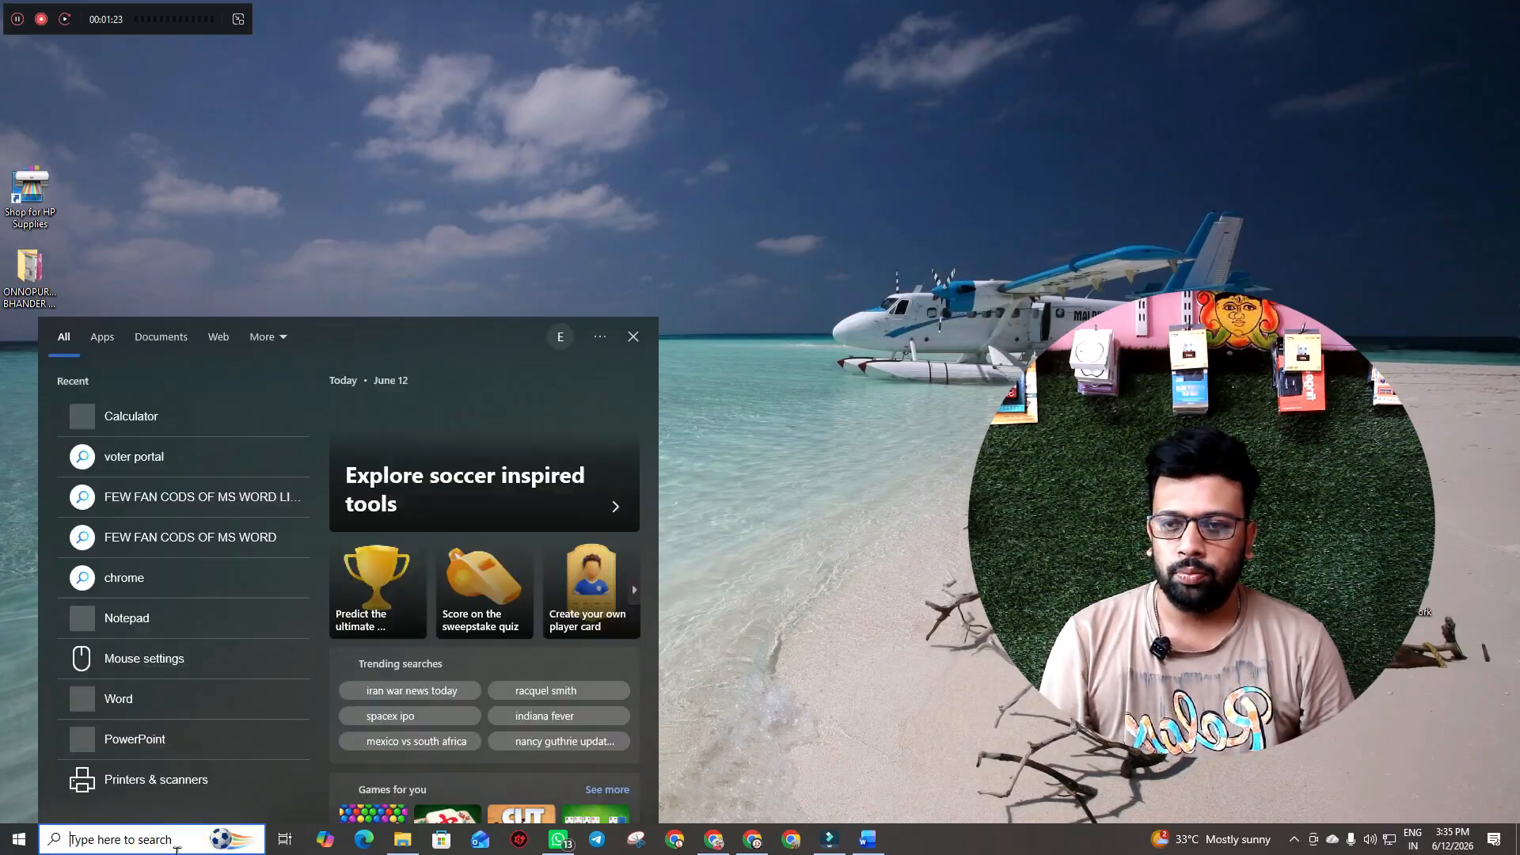
{"action": "left_click", "coordinate": [119, 698]}
{"action": "left_click", "coordinate": [388, 383]}
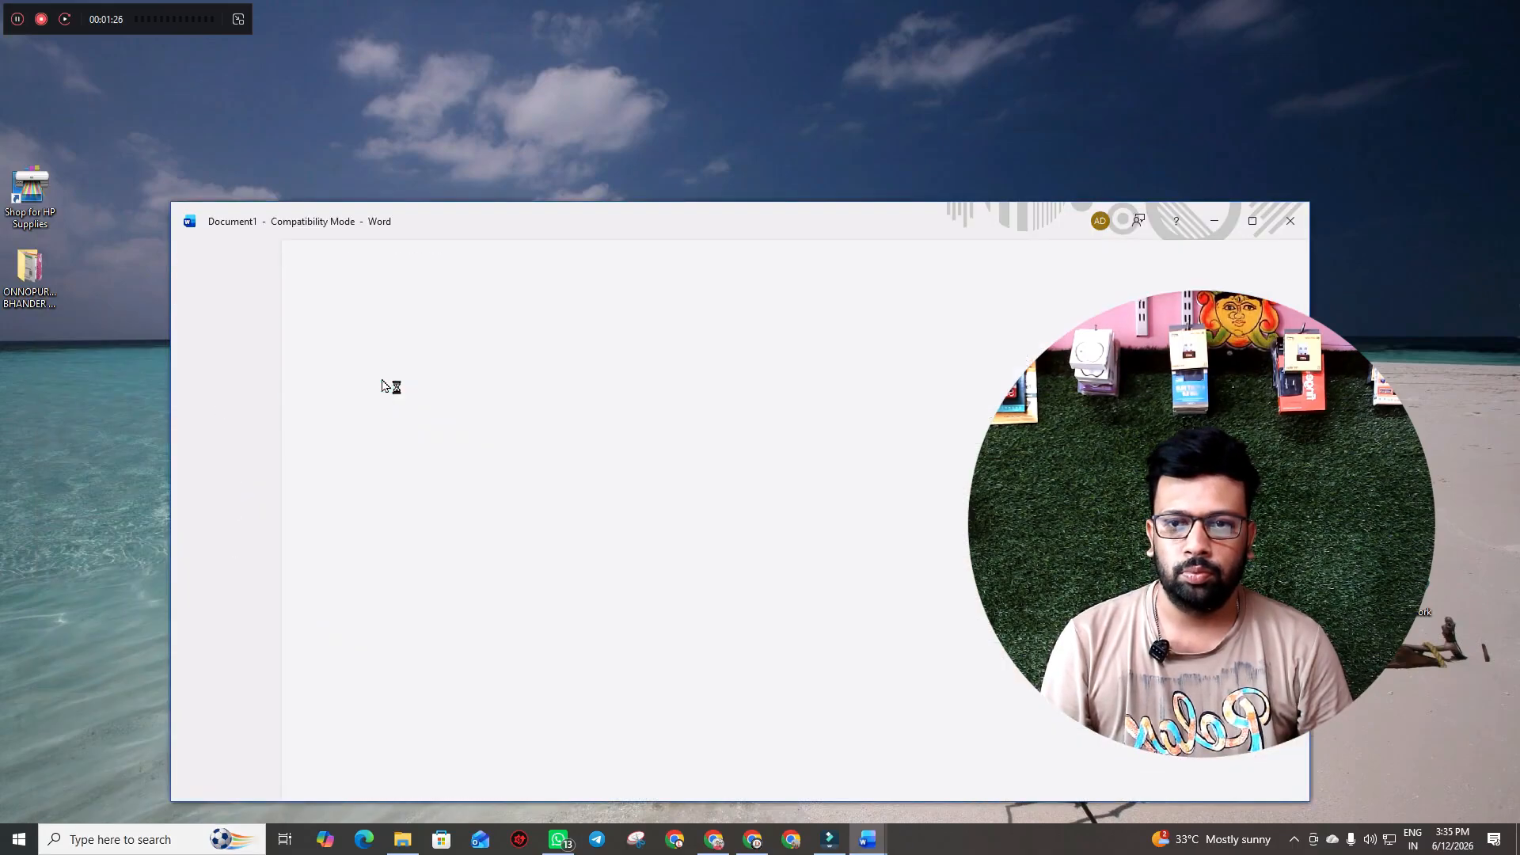
{"action": "left_click", "coordinate": [1253, 222]}
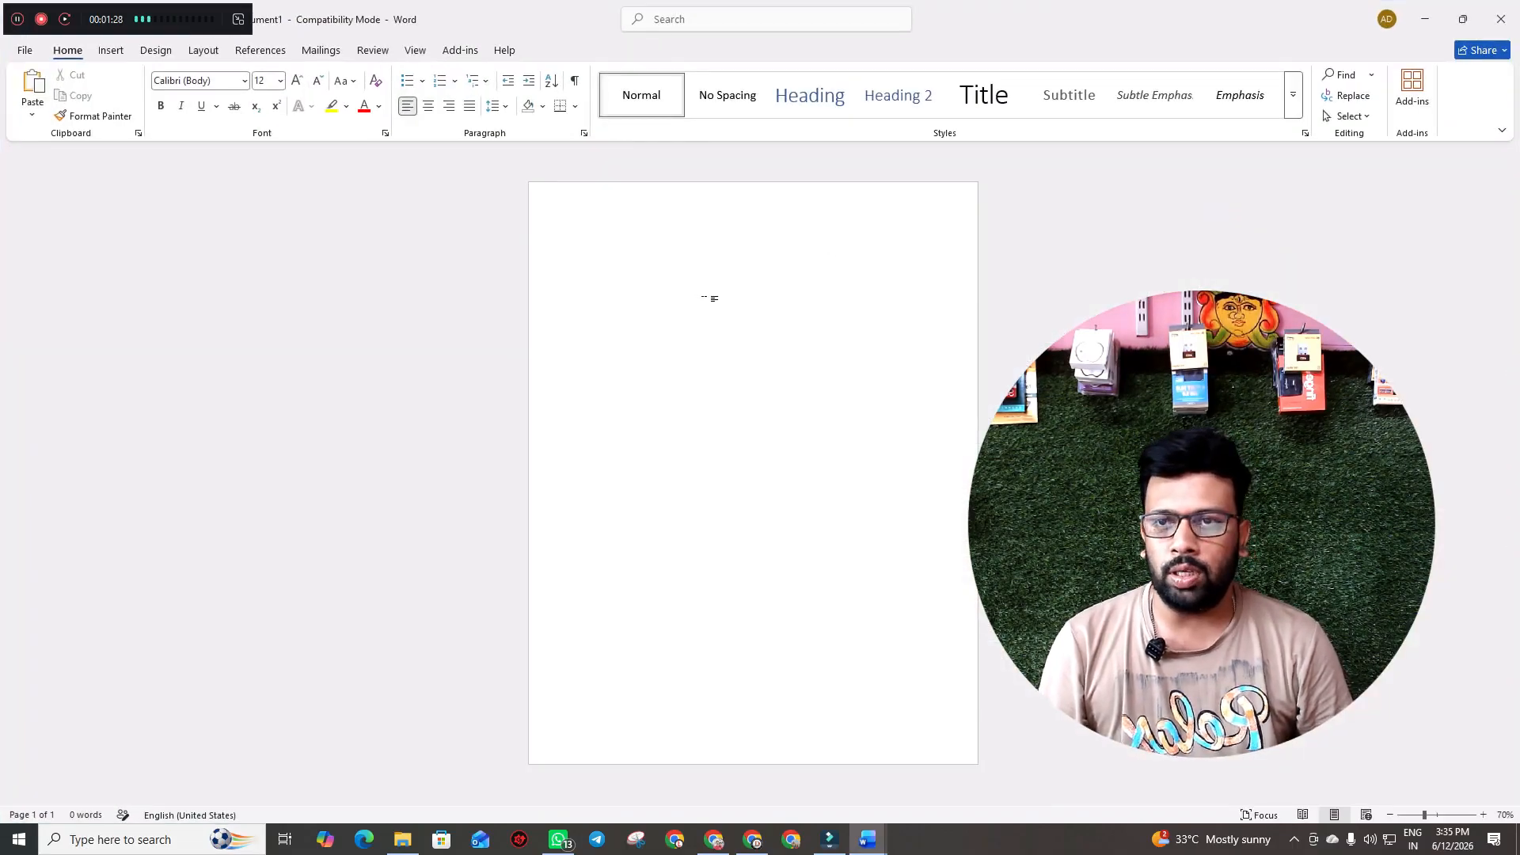
{"action": "scroll", "coordinate": [710, 298], "scroll_direction": "up", "scroll_amount": 6}
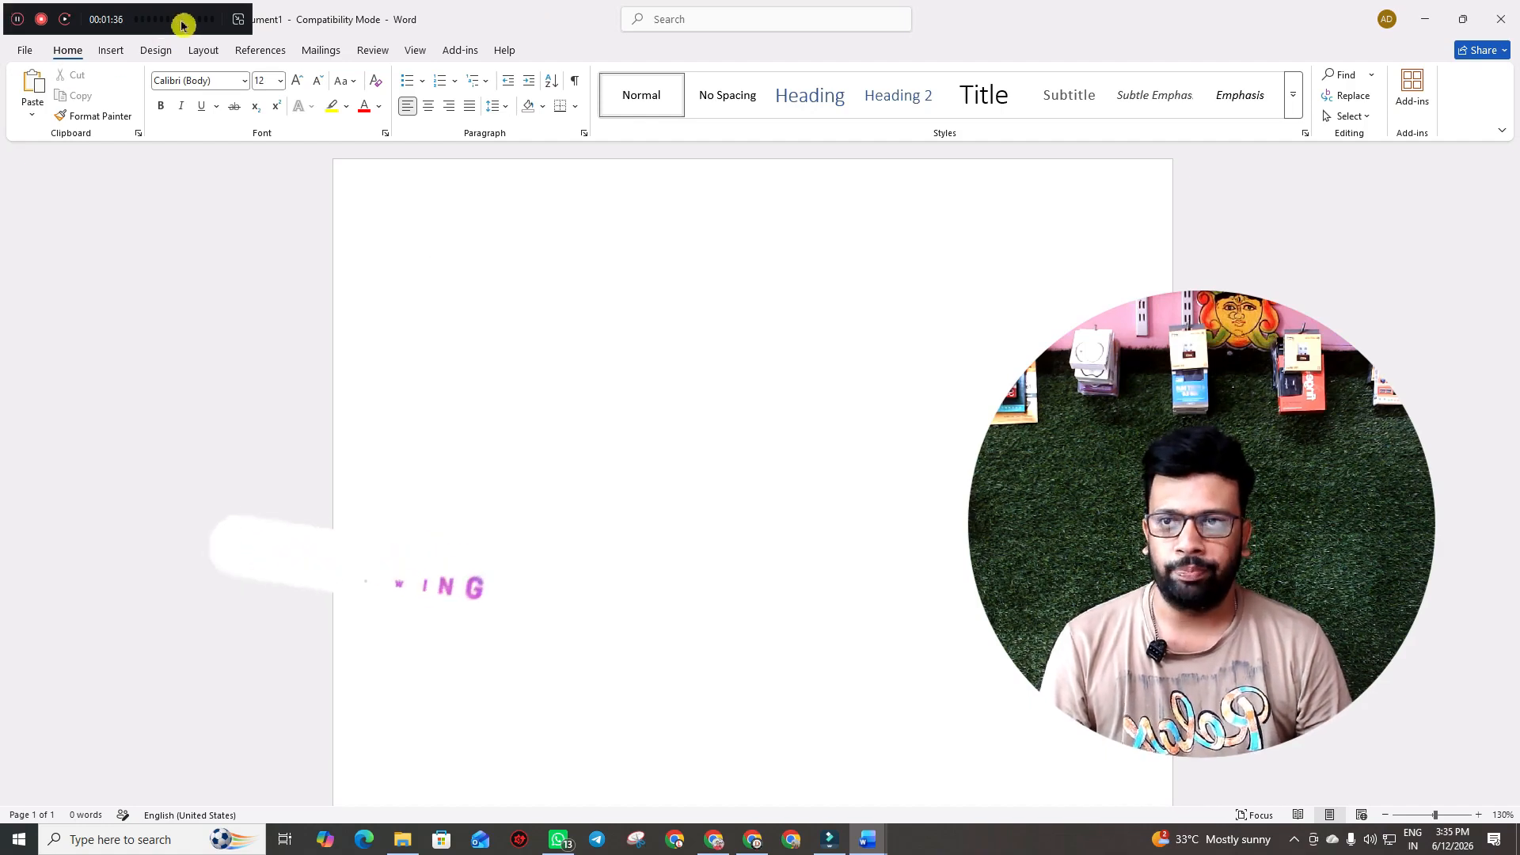
- Look over the WordArt styles available for insertion, without choosing one
{"action": "left_click_drag", "start_coordinate": [182, 26], "coordinate": [1465, 819]}
{"action": "left_click", "coordinate": [110, 54]}
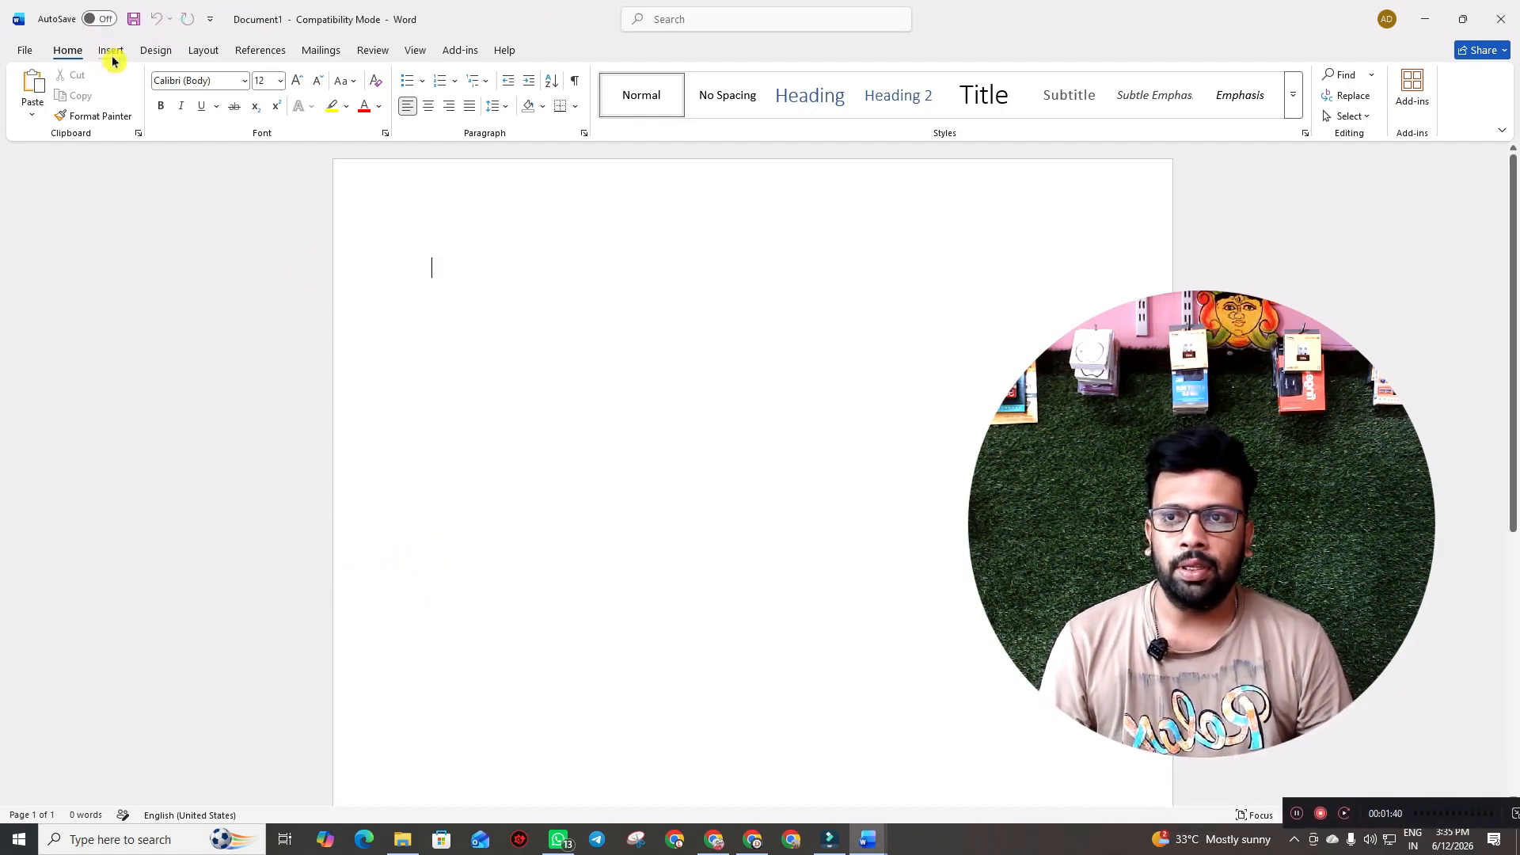
{"action": "left_click", "coordinate": [110, 50]}
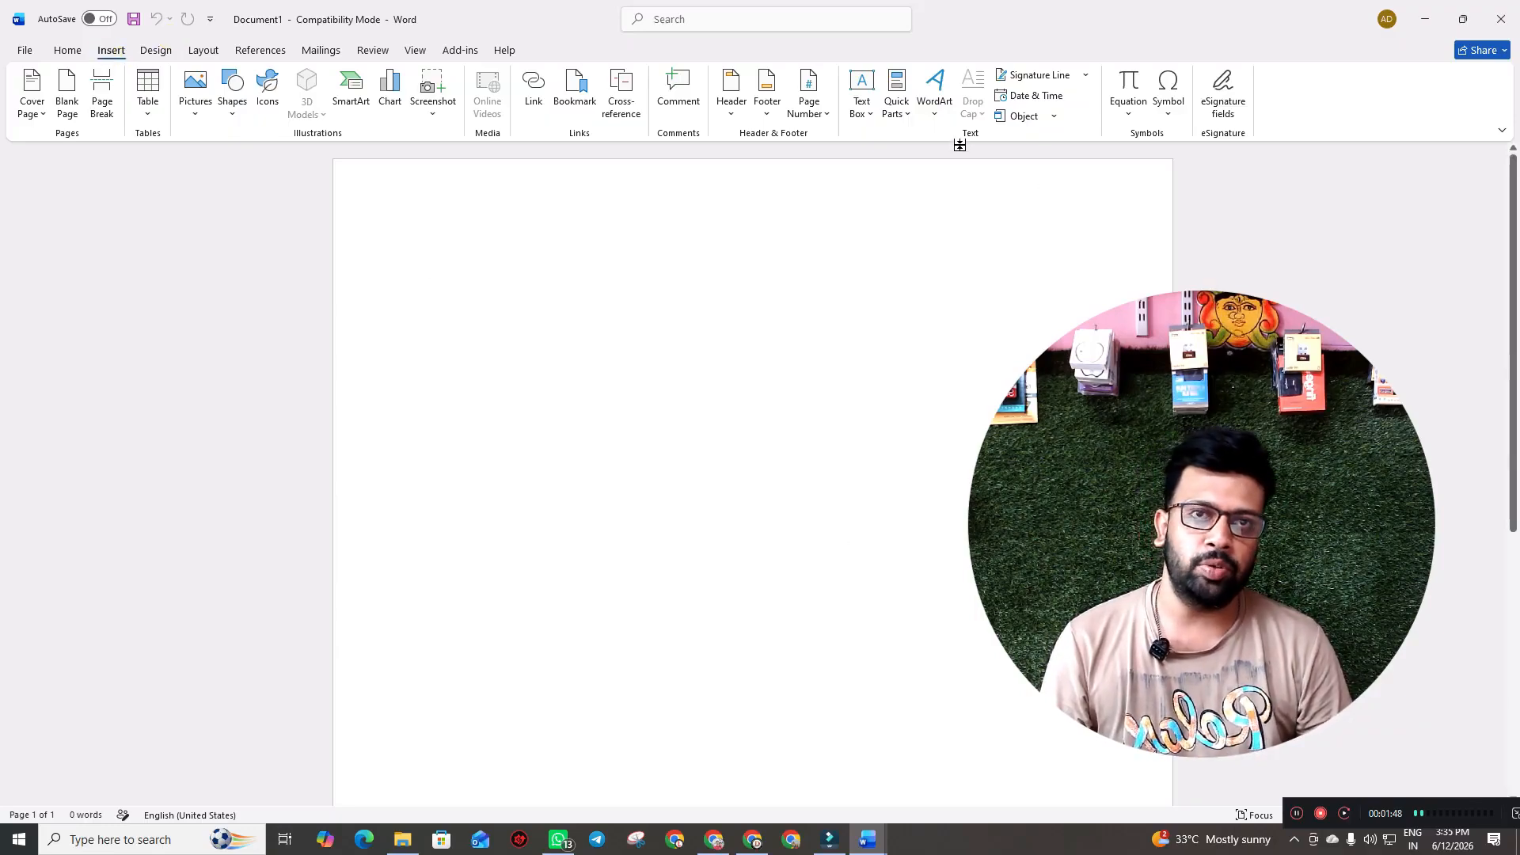
{"action": "left_click", "coordinate": [935, 86]}
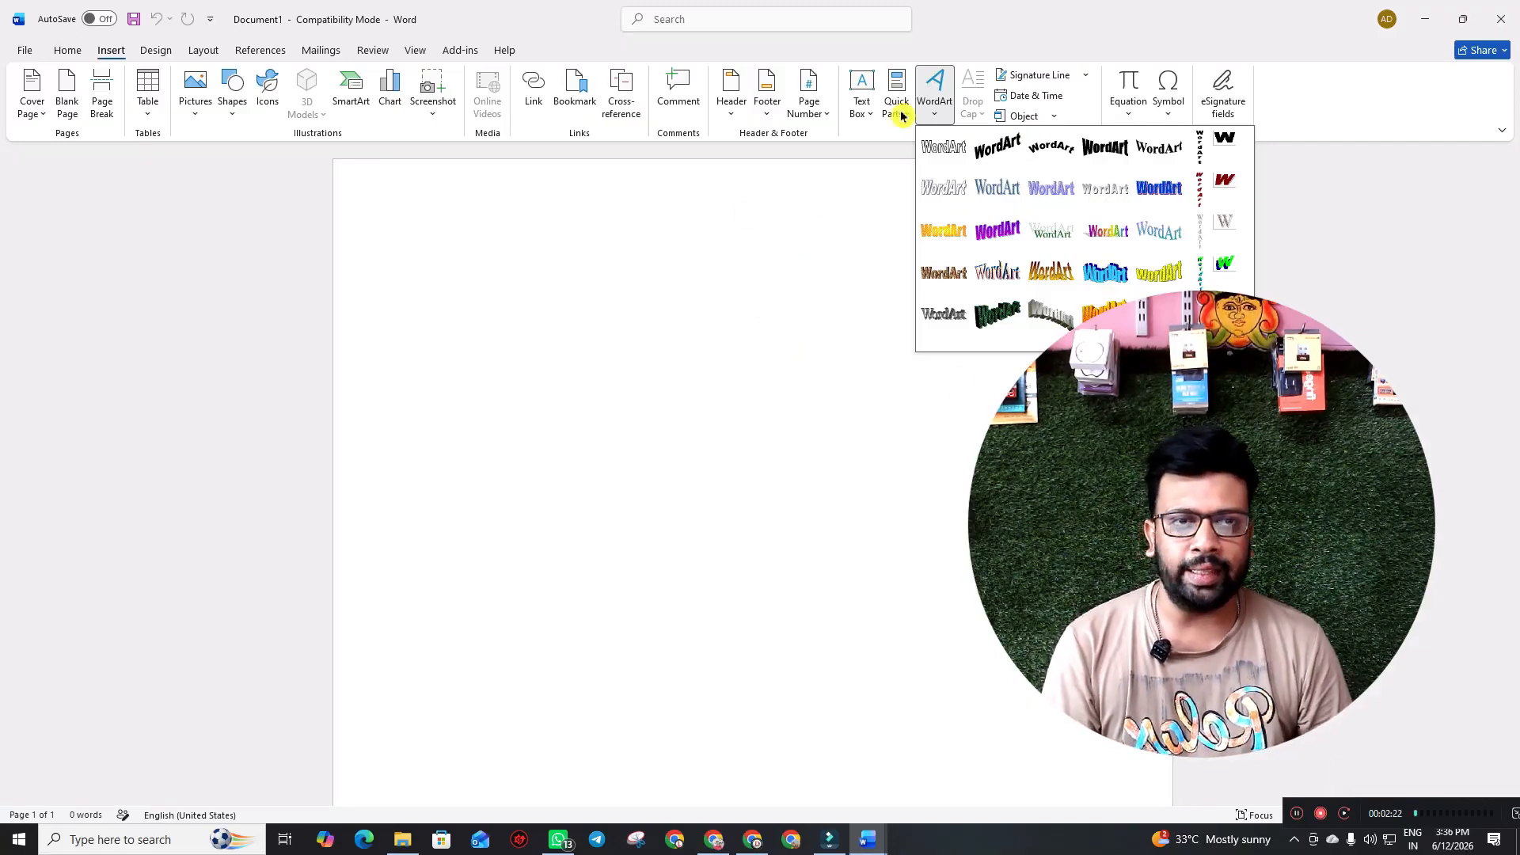
{"action": "left_click", "coordinate": [741, 309]}
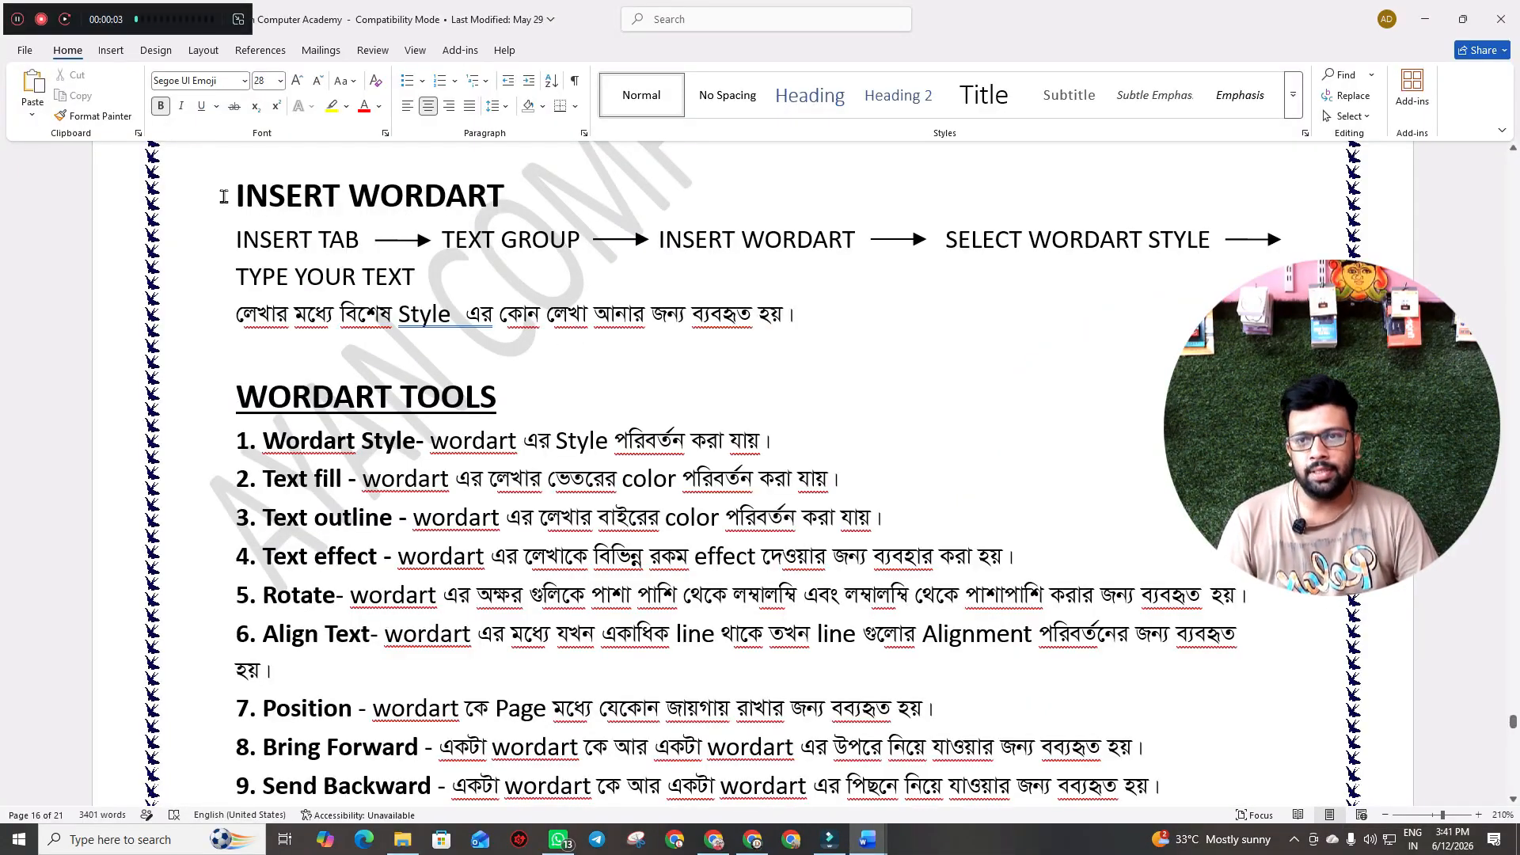
- Review the Insert WordArt procedure and the list of WordArt tools in the course notes, highlighting tool names from Wordart Style to Align Text
{"action": "left_click_drag", "start_coordinate": [224, 196], "coordinate": [502, 252]}
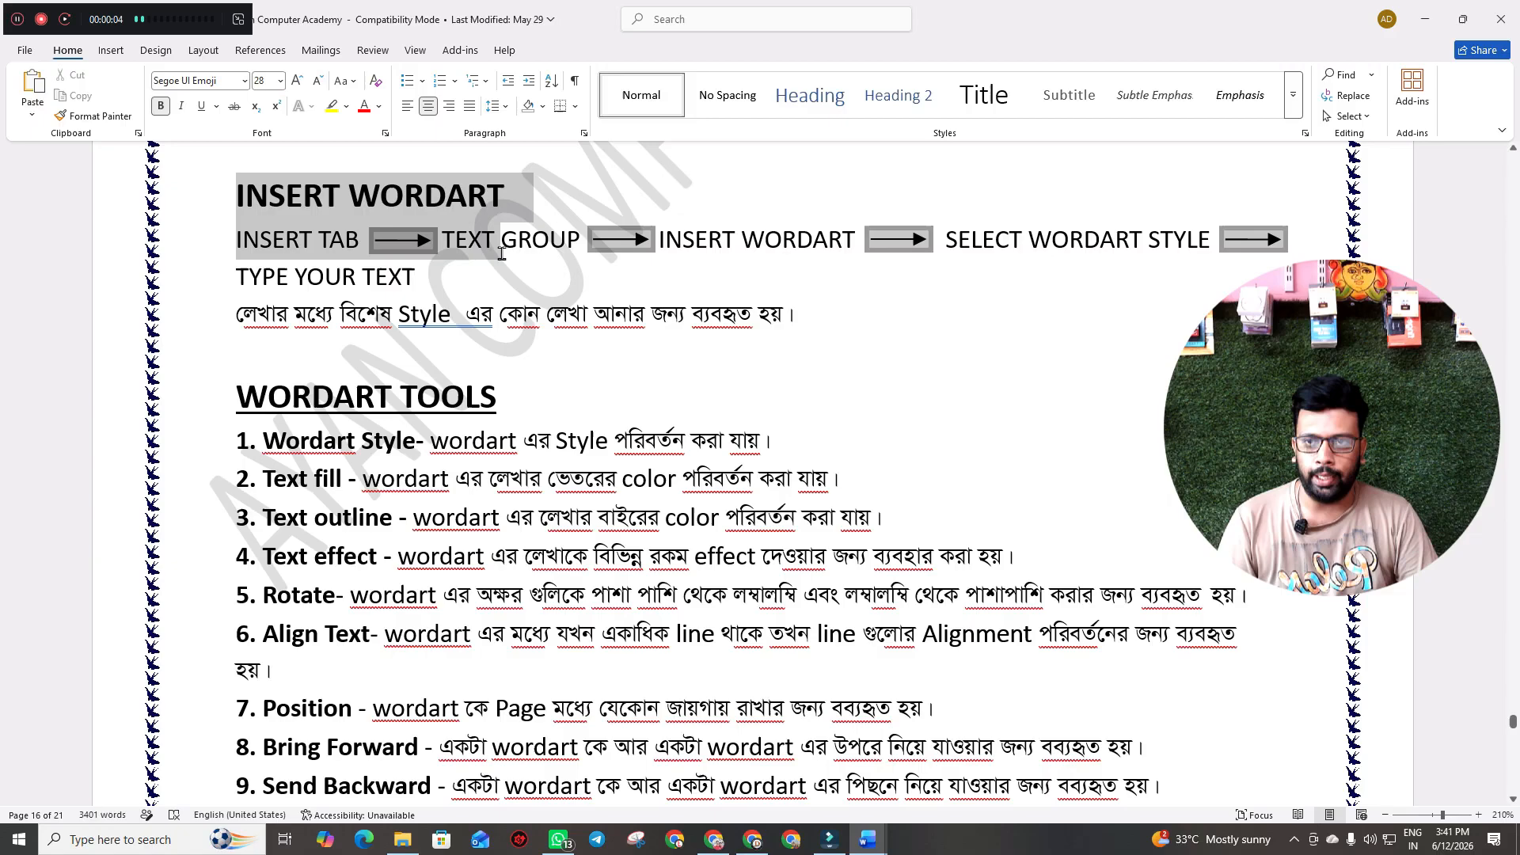
{"action": "left_click", "coordinate": [463, 337]}
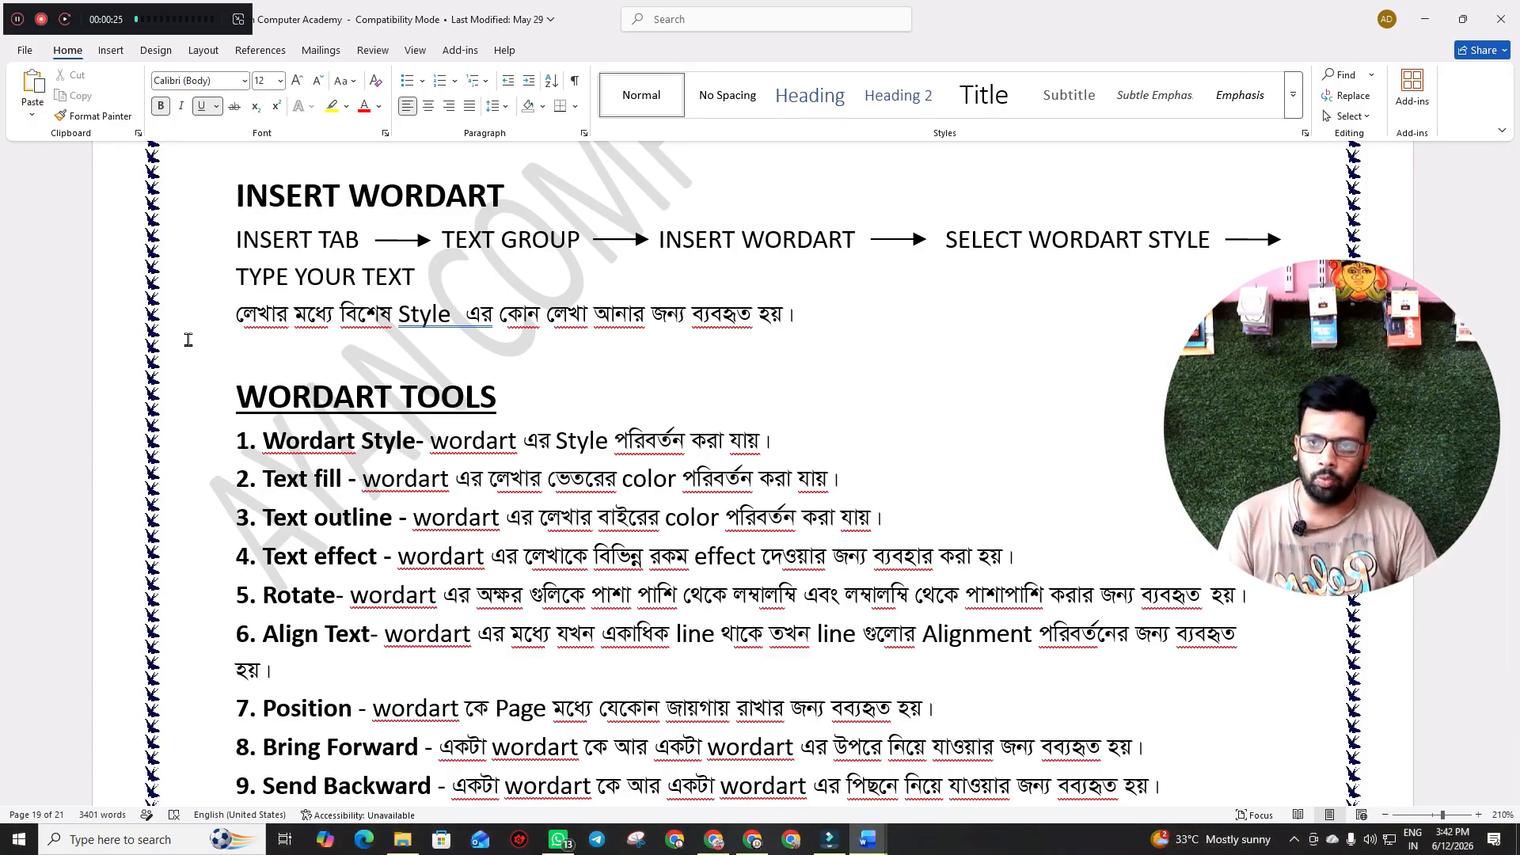
{"action": "scroll", "coordinate": [373, 355], "scroll_direction": "down", "scroll_amount": 3}
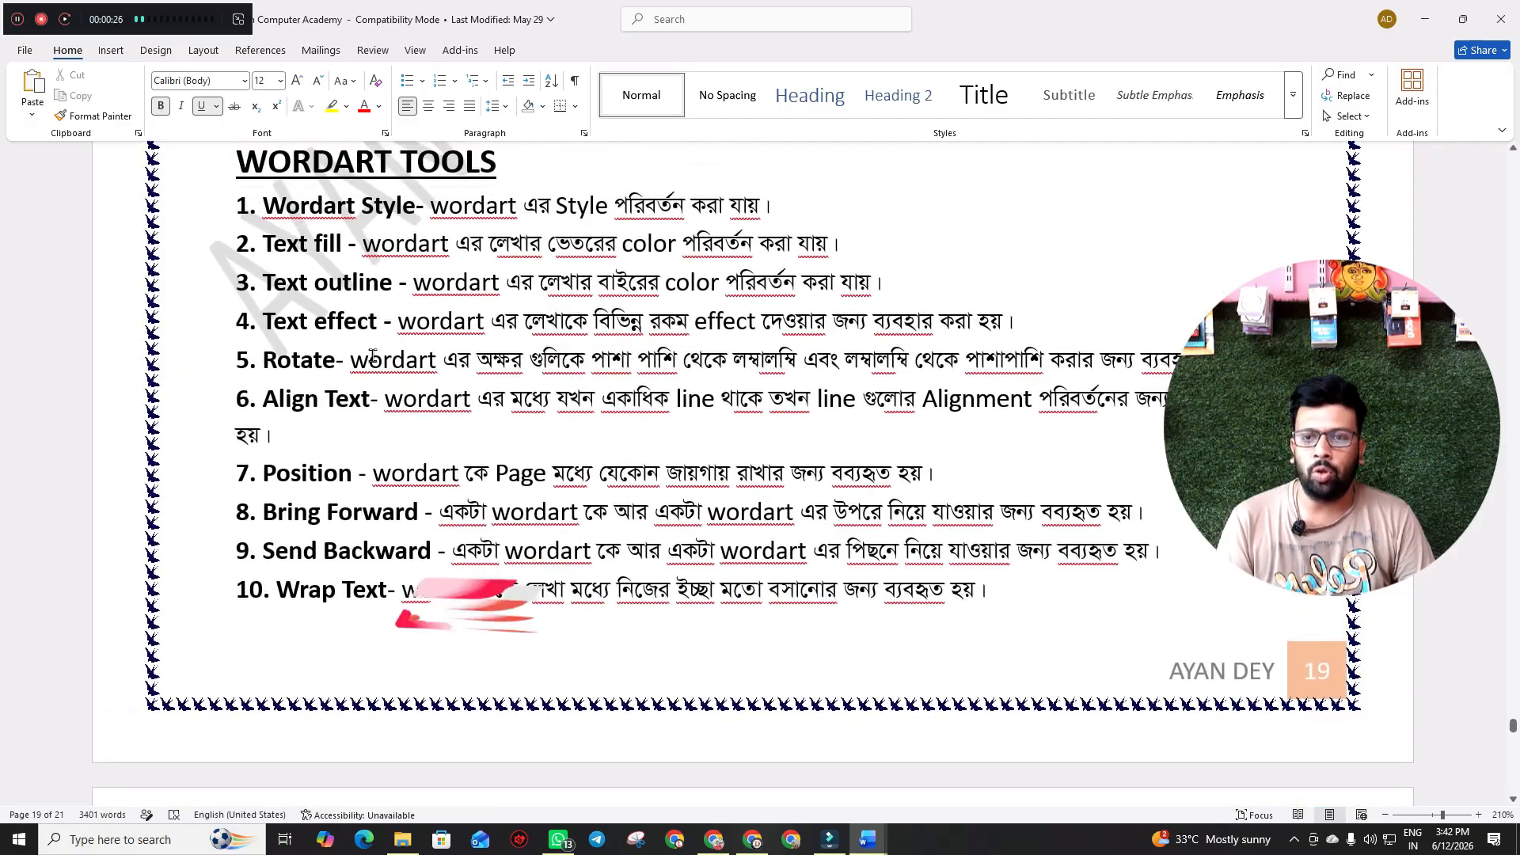
{"action": "scroll", "coordinate": [373, 356], "scroll_direction": "up", "scroll_amount": 1}
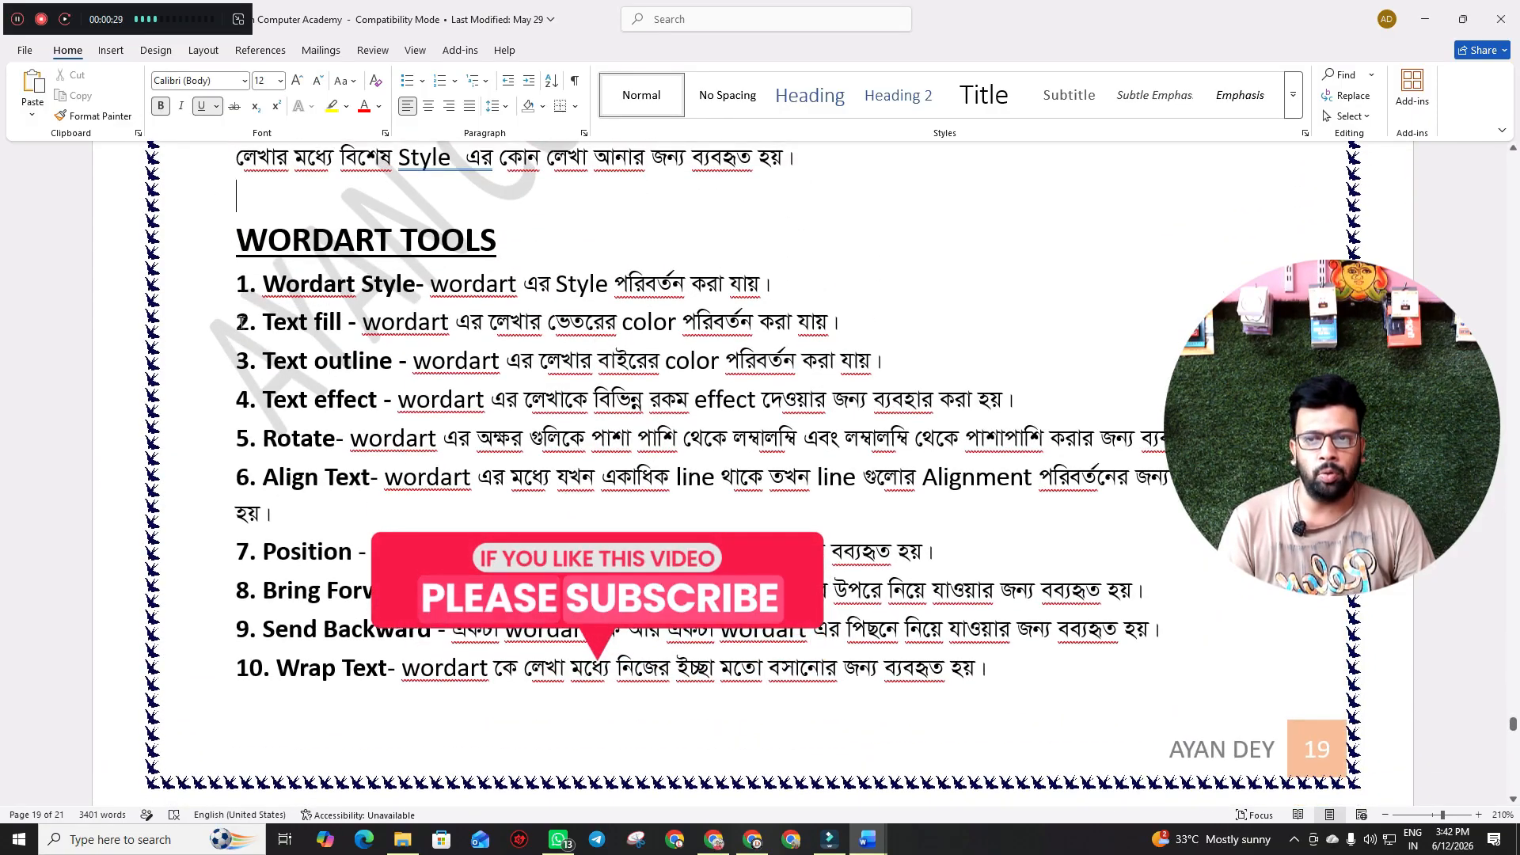
{"action": "scroll", "coordinate": [301, 673], "scroll_direction": "down", "scroll_amount": 4}
{"action": "scroll", "coordinate": [312, 604], "scroll_direction": "up", "scroll_amount": 5}
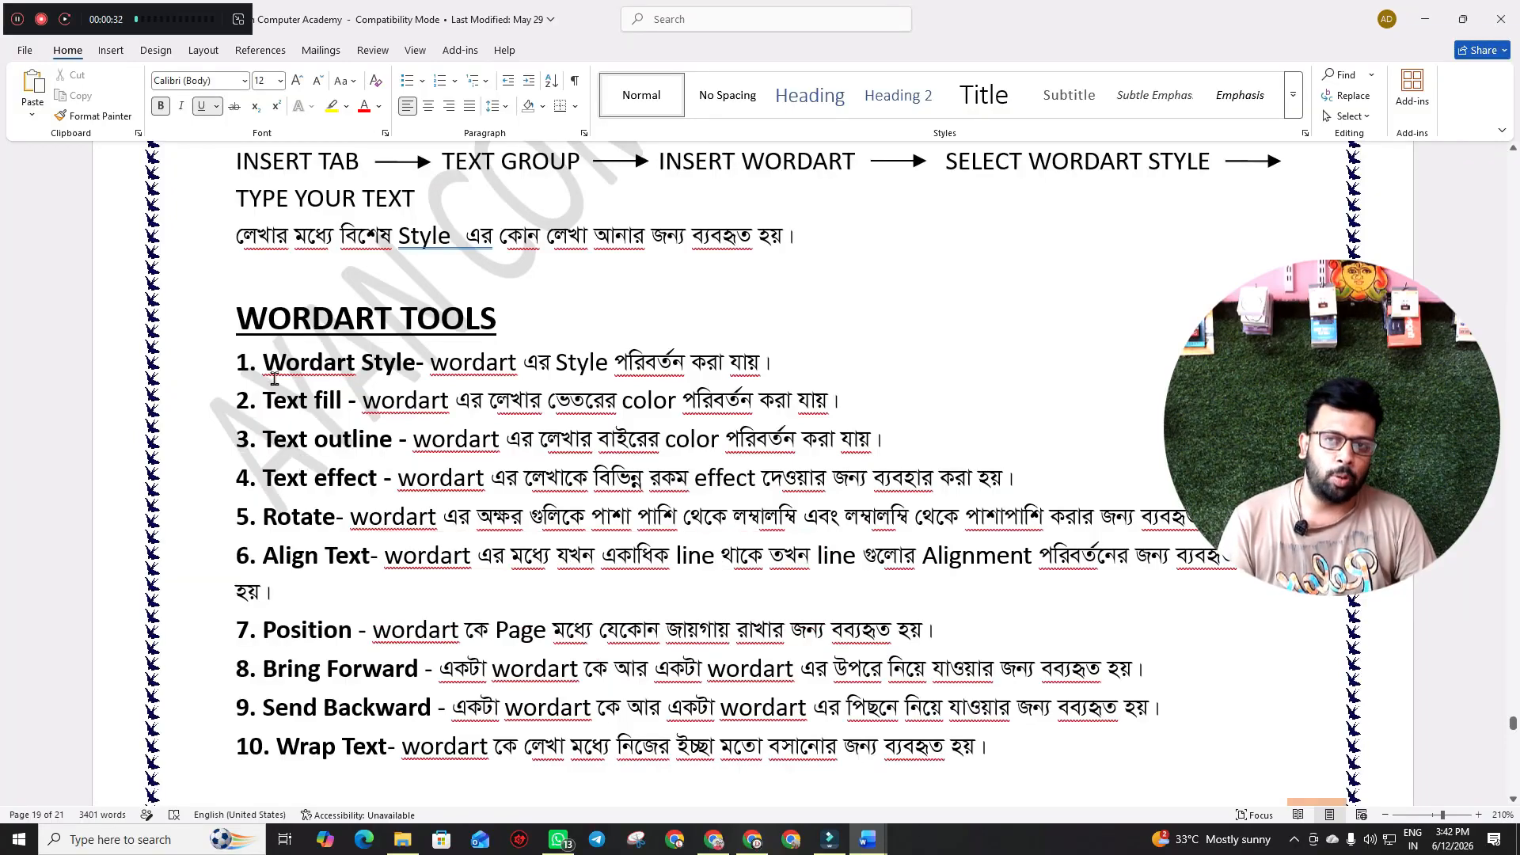
{"action": "left_click_drag", "start_coordinate": [263, 366], "coordinate": [414, 370]}
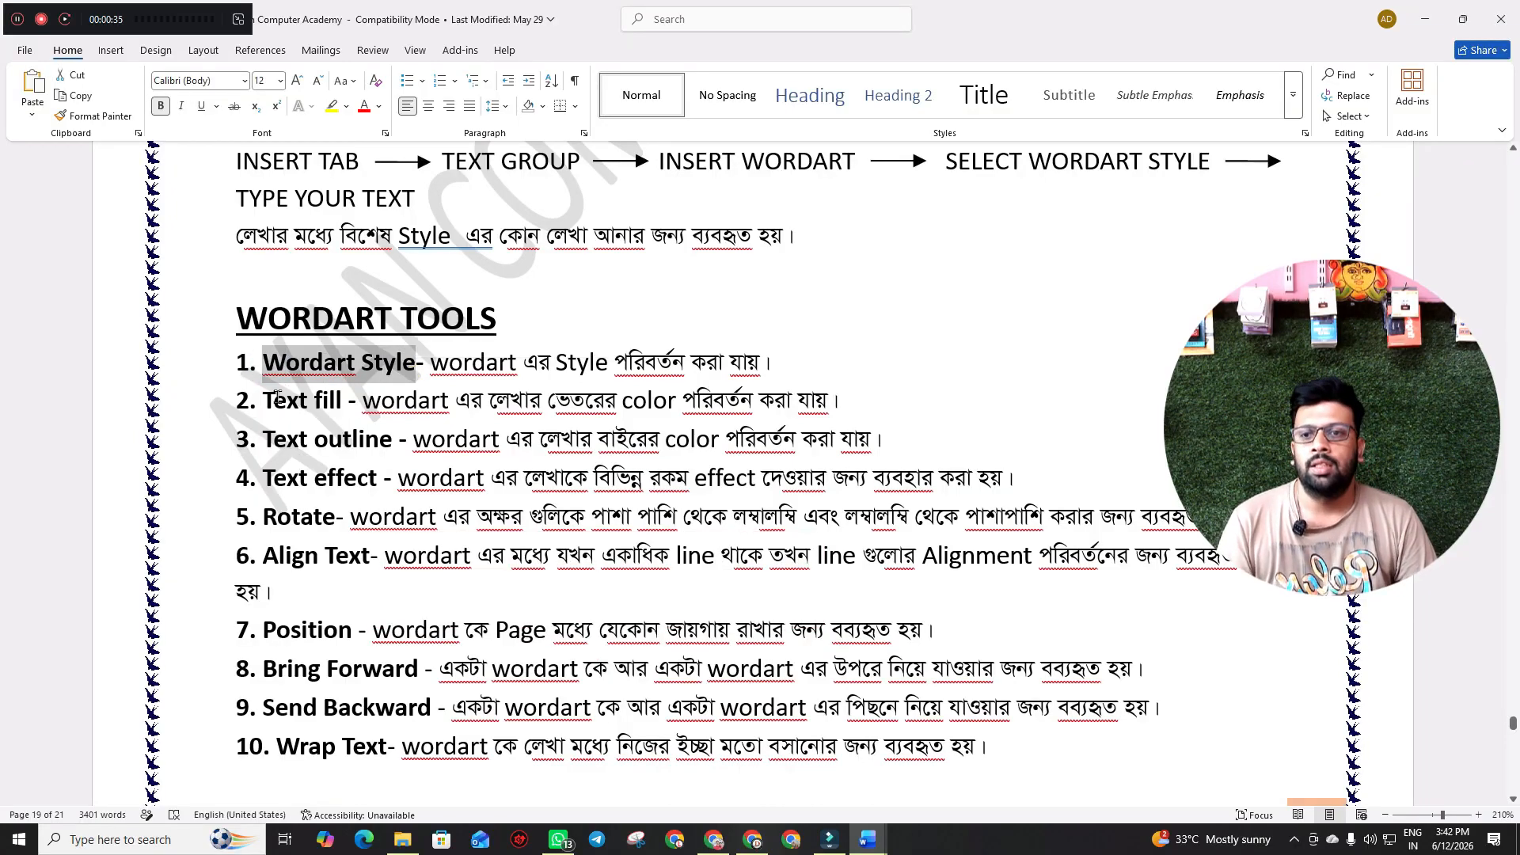
{"action": "left_click_drag", "start_coordinate": [263, 401], "coordinate": [347, 405]}
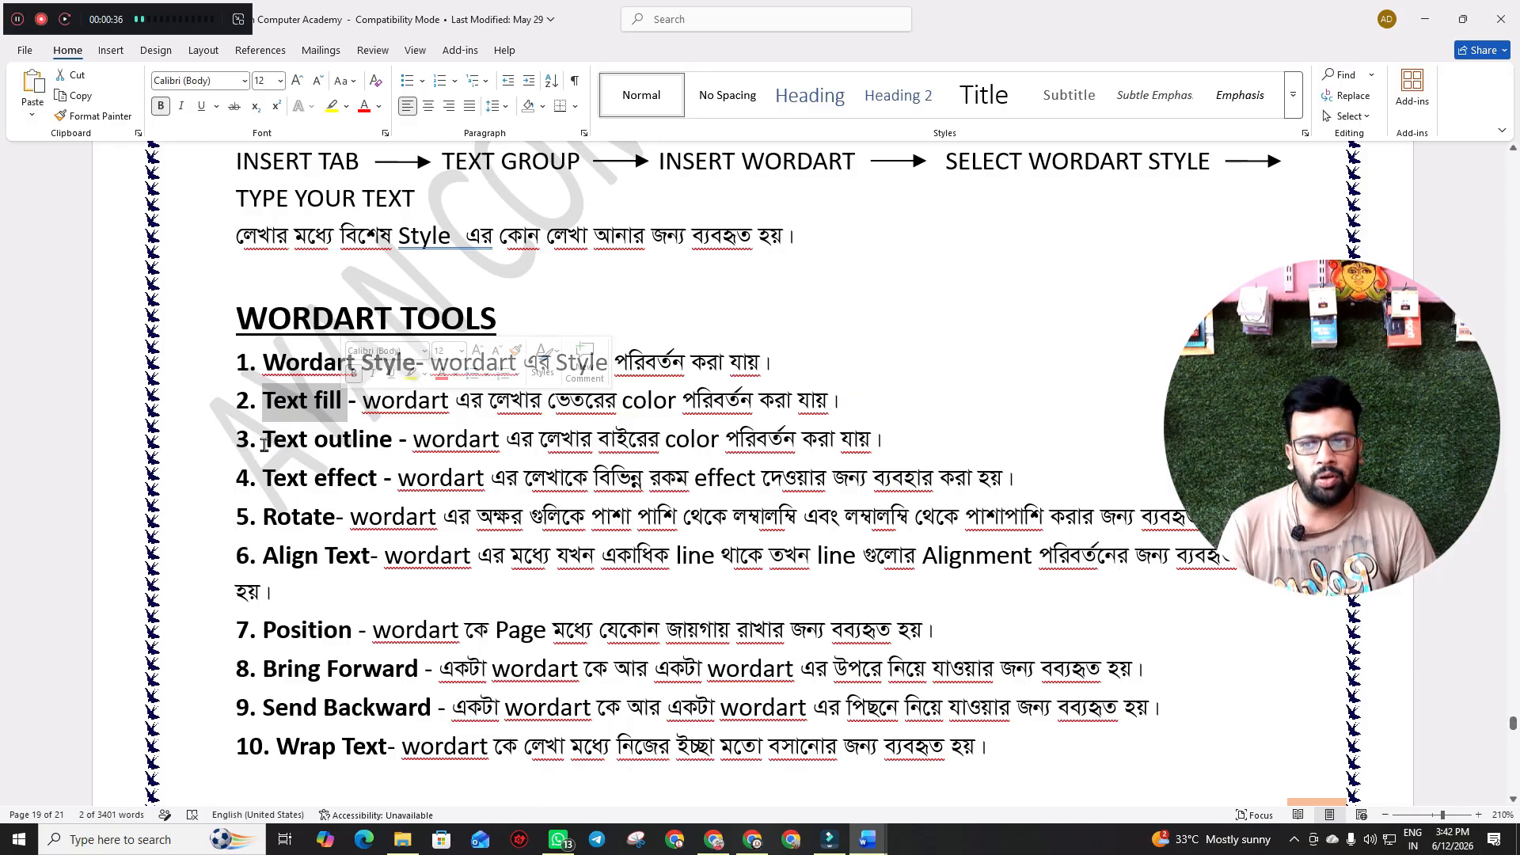
{"action": "left_click_drag", "start_coordinate": [264, 441], "coordinate": [396, 443]}
{"action": "left_click_drag", "start_coordinate": [263, 478], "coordinate": [378, 480]}
{"action": "left_click", "coordinate": [279, 513]}
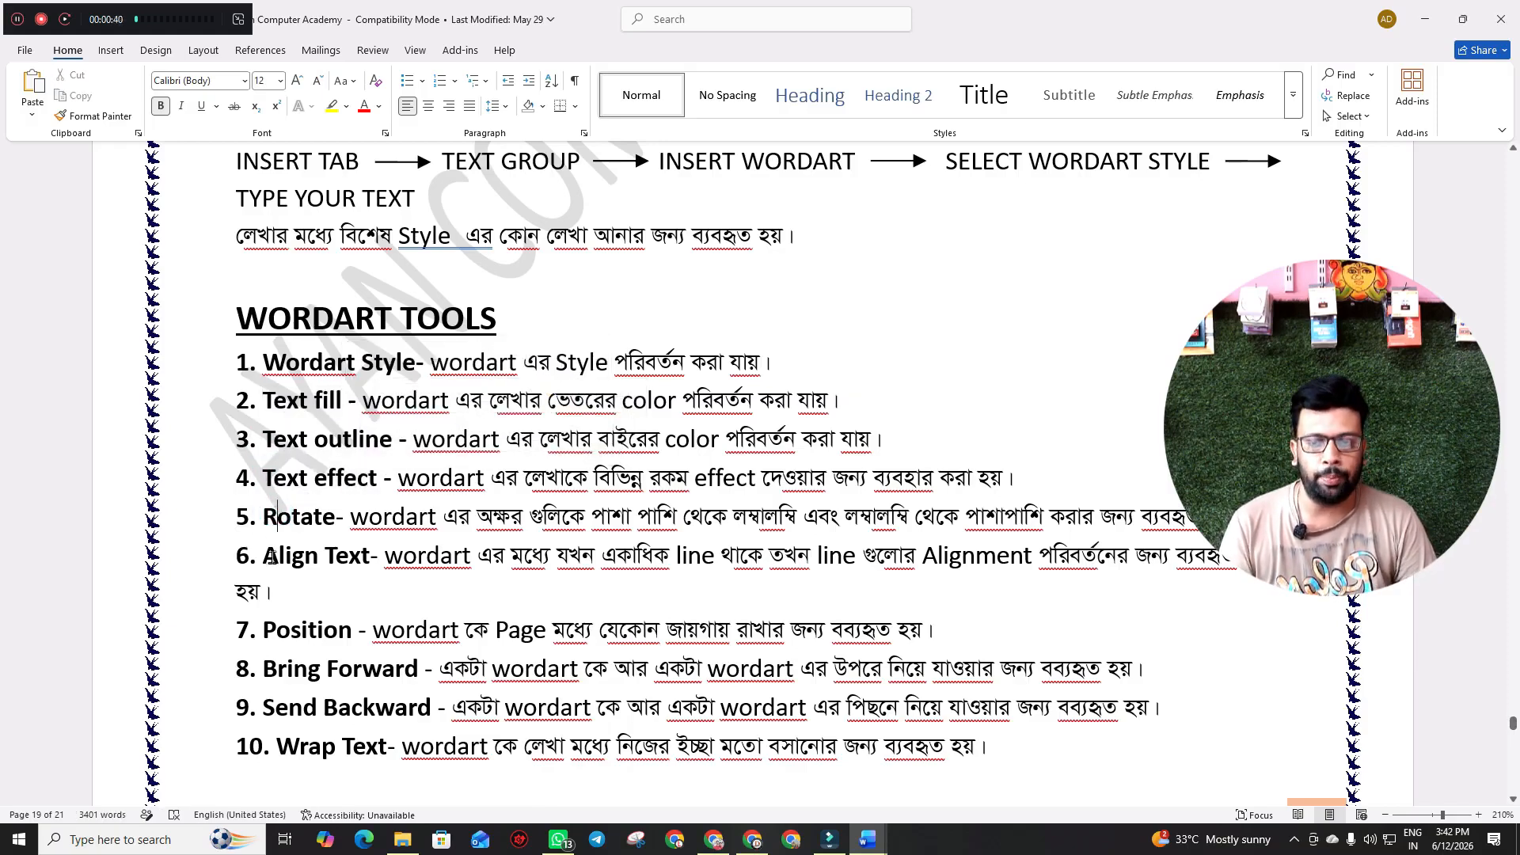
{"action": "left_click_drag", "start_coordinate": [264, 556], "coordinate": [370, 558]}
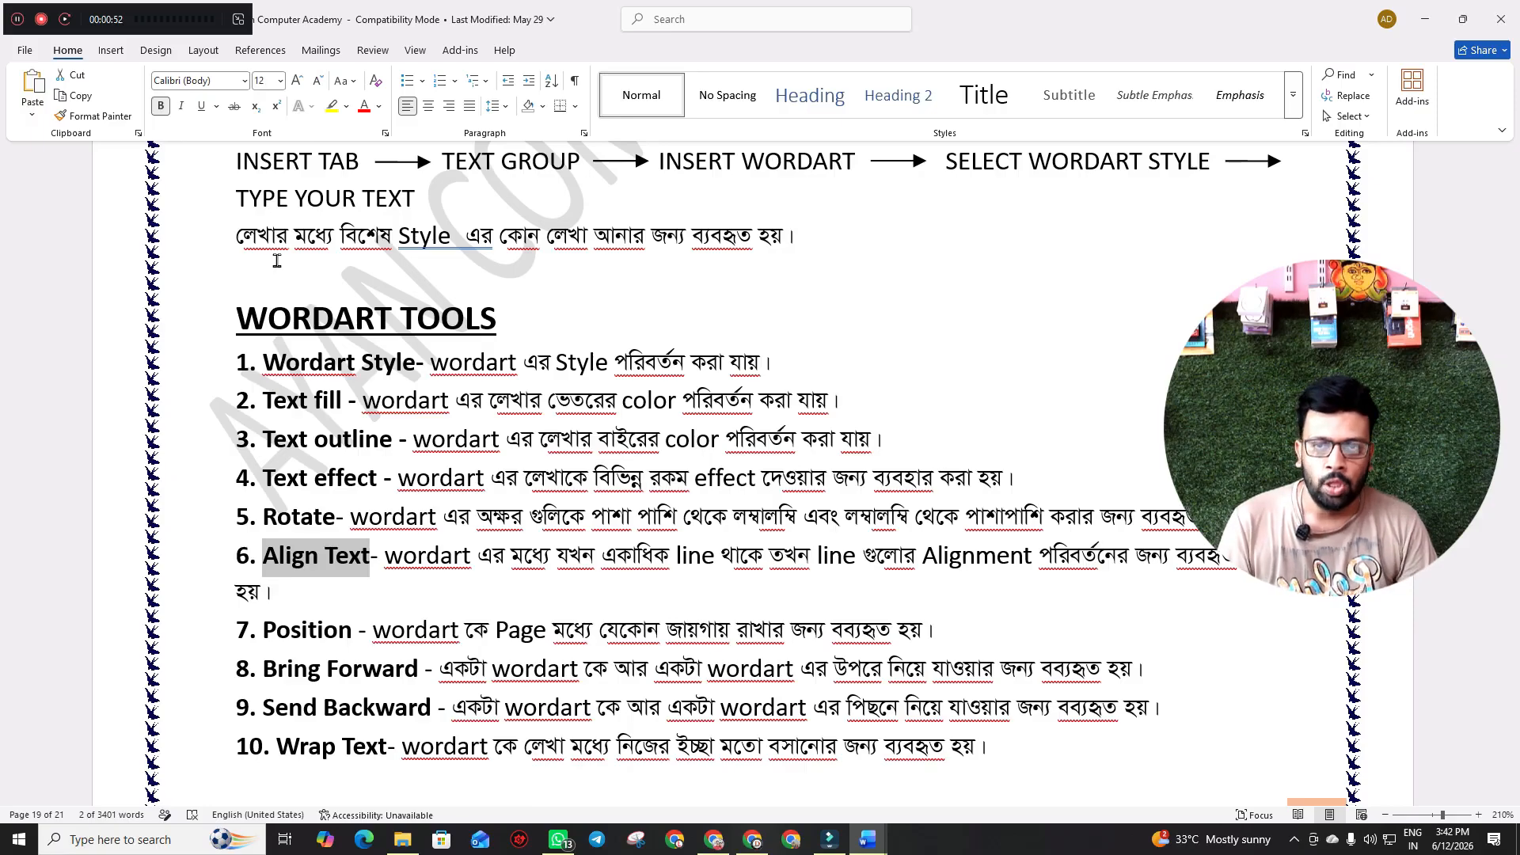
- Switch to the blank document and start a new WordArt in the orange-yellow gradient style
{"action": "left_click", "coordinate": [867, 839]}
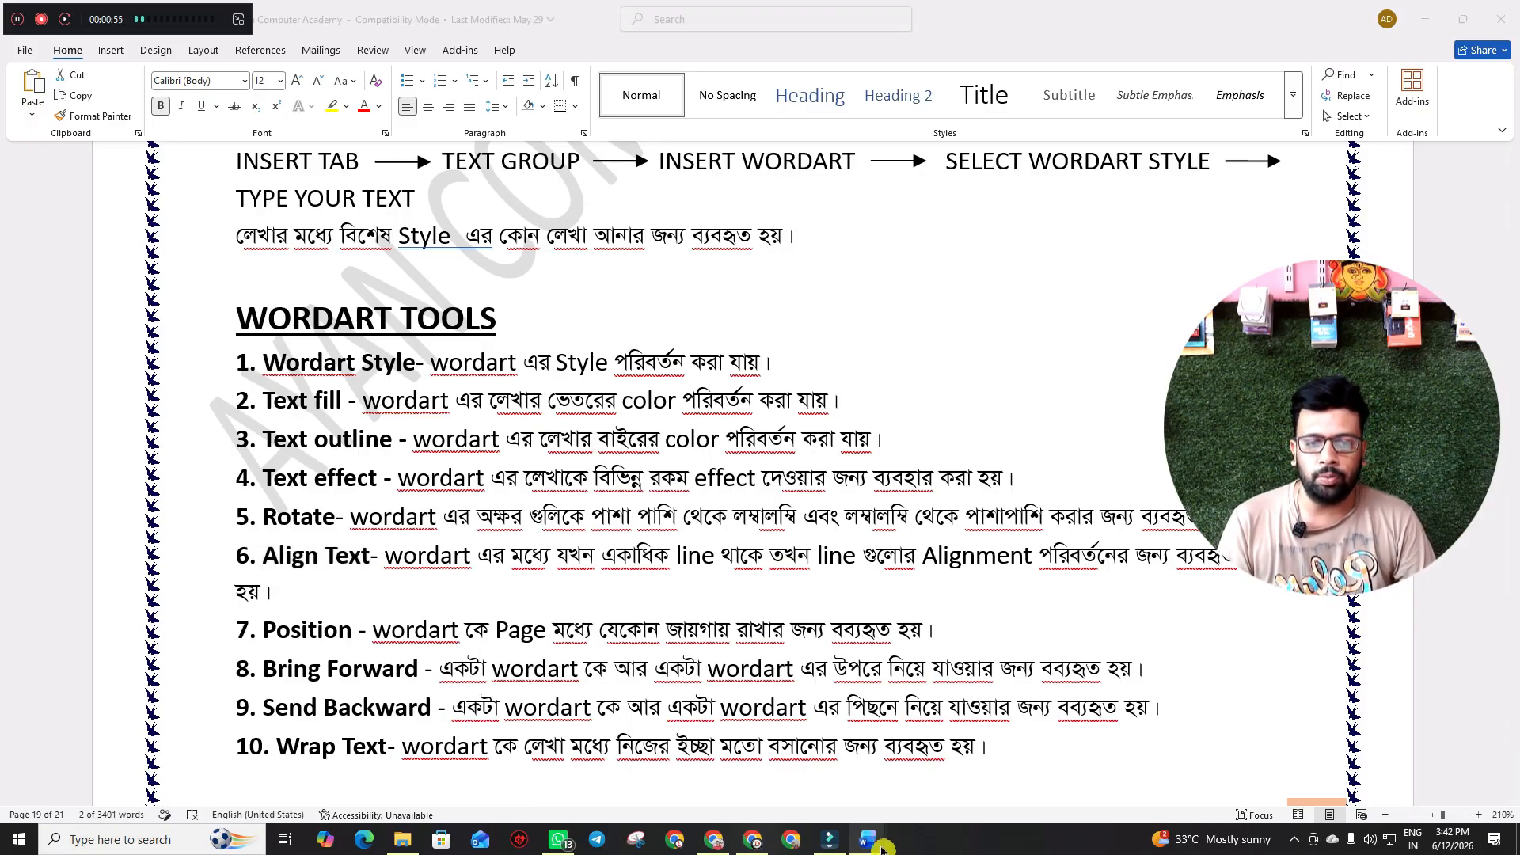
{"action": "left_click", "coordinate": [953, 774]}
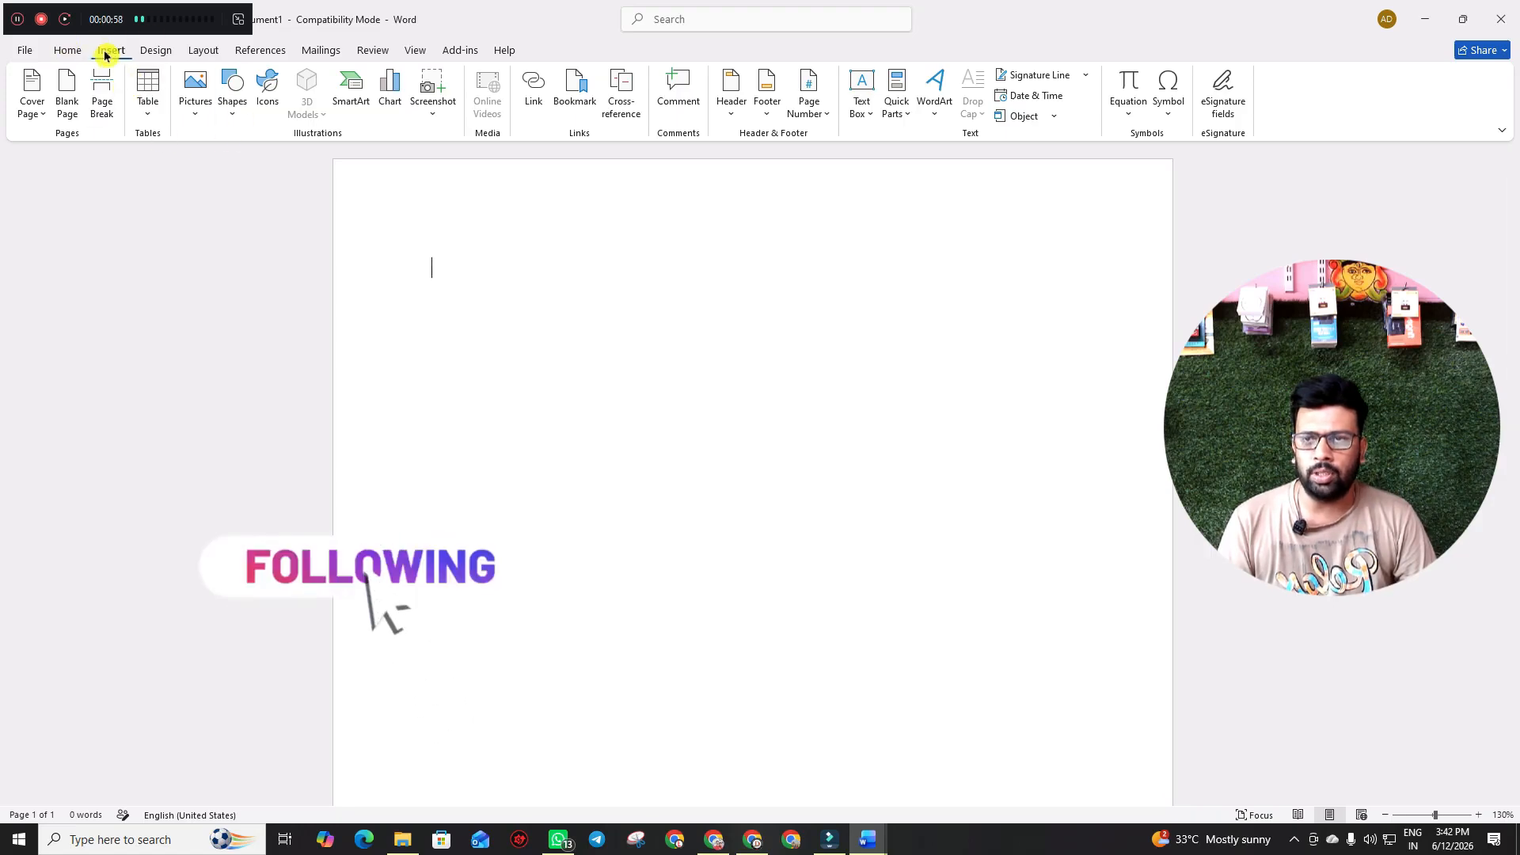
{"action": "left_click", "coordinate": [926, 102]}
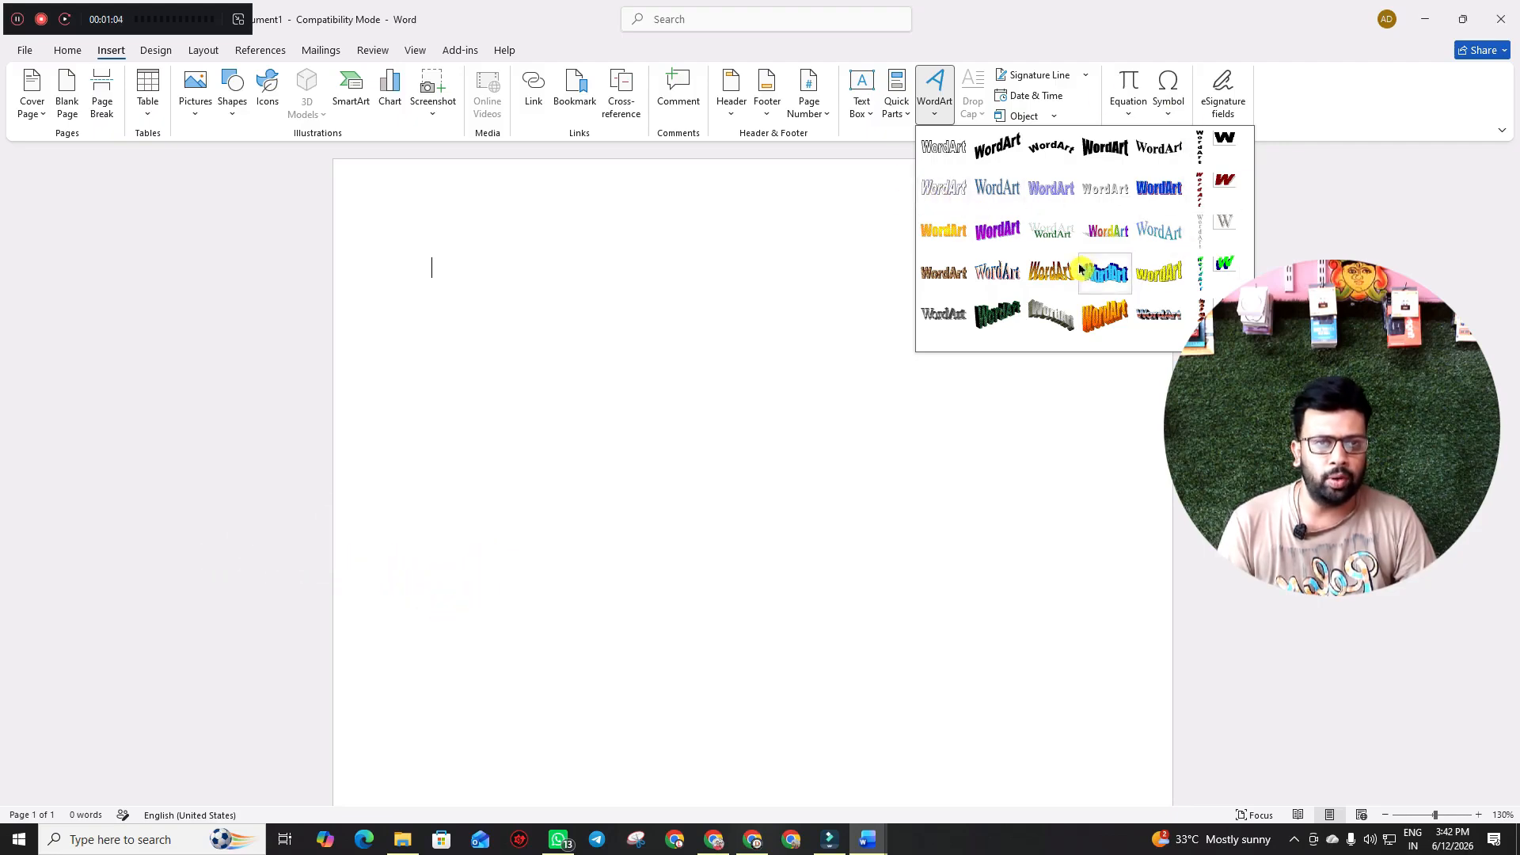
{"action": "left_click", "coordinate": [942, 230]}
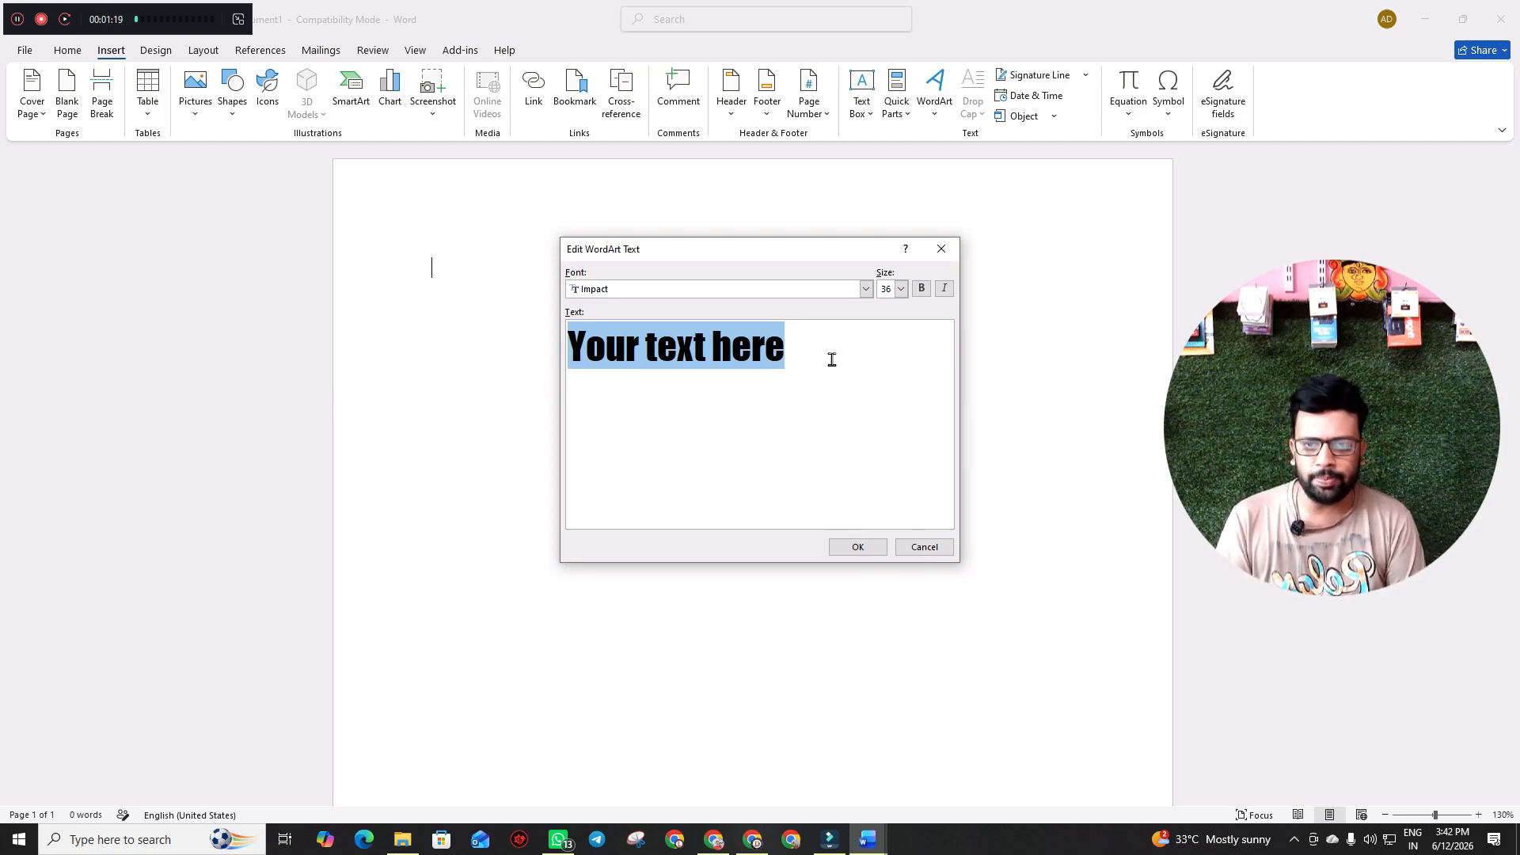
- Replace the WordArt placeholder with "AYAN COMPUTER ACADEMY" in Impact, size 36, and insert it on the page
{"action": "key", "text": "BackSpace"}
{"action": "type", "text": "AYA\\"}
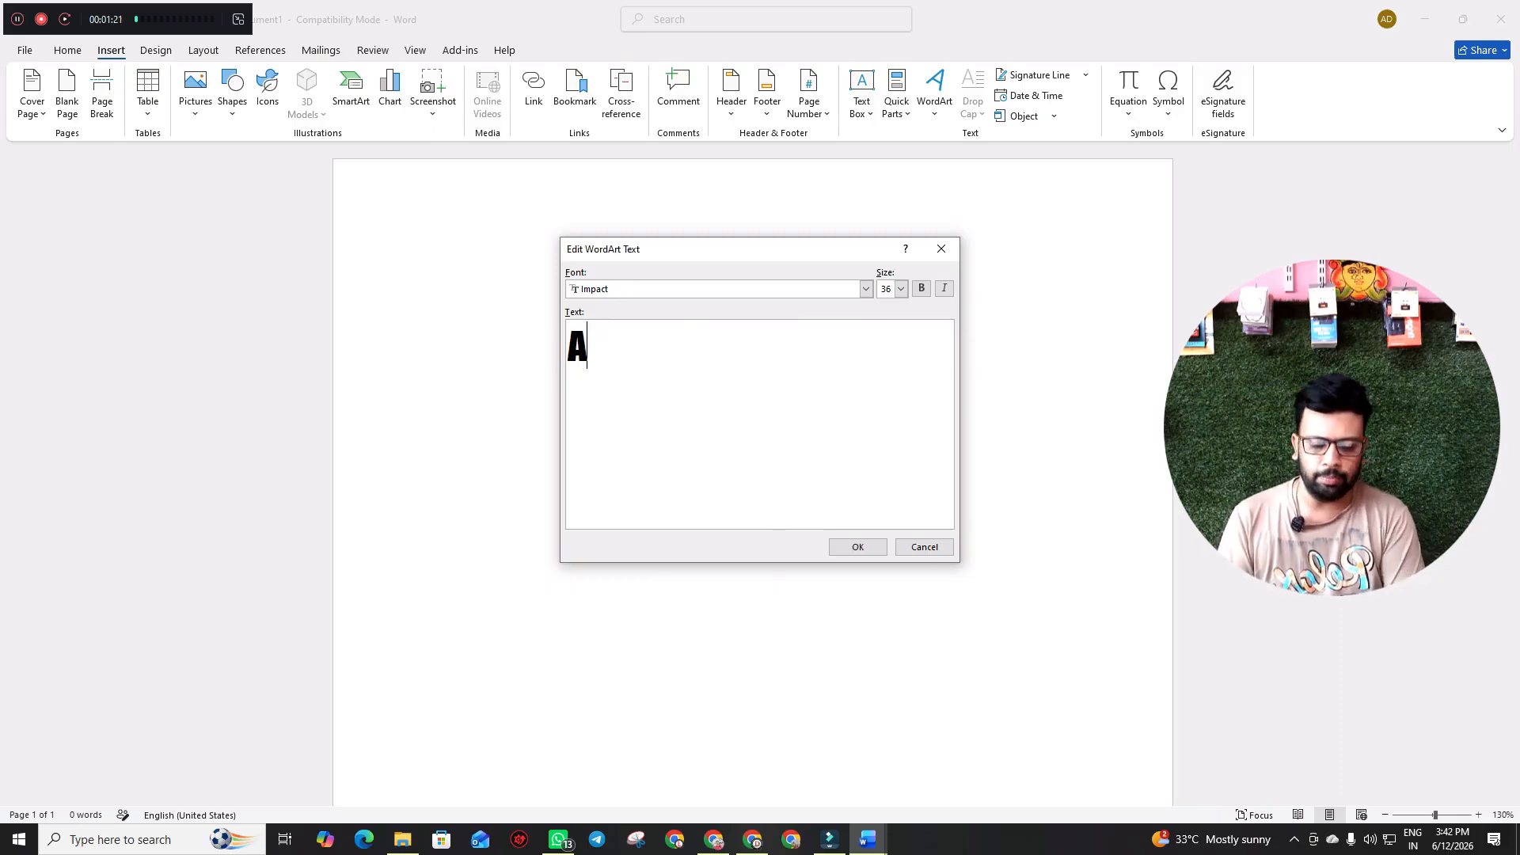
{"action": "key", "text": "BackSpace"}
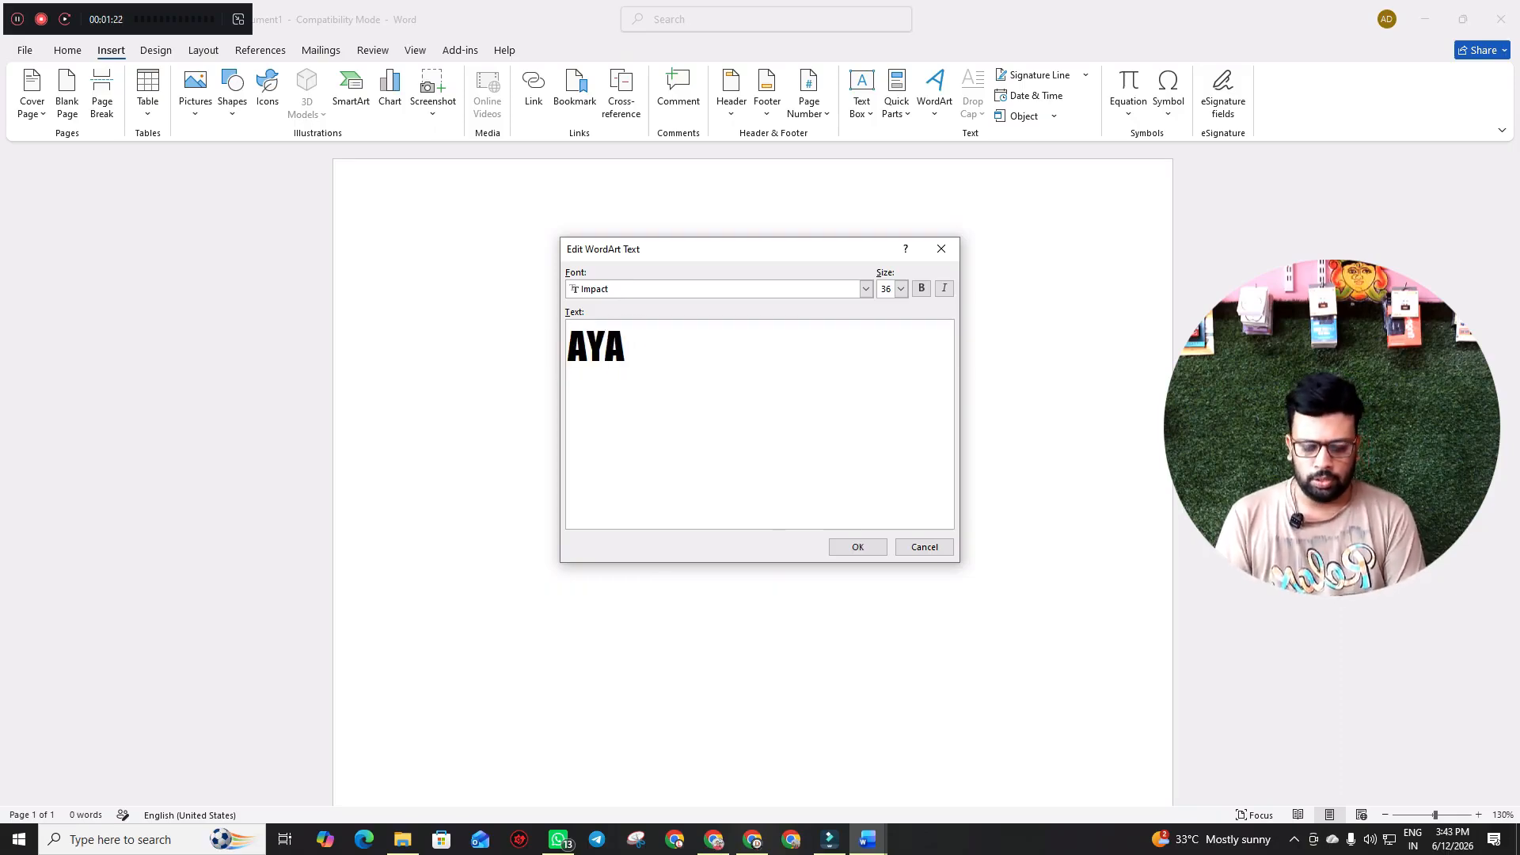
{"action": "type", "text": "N COM"}
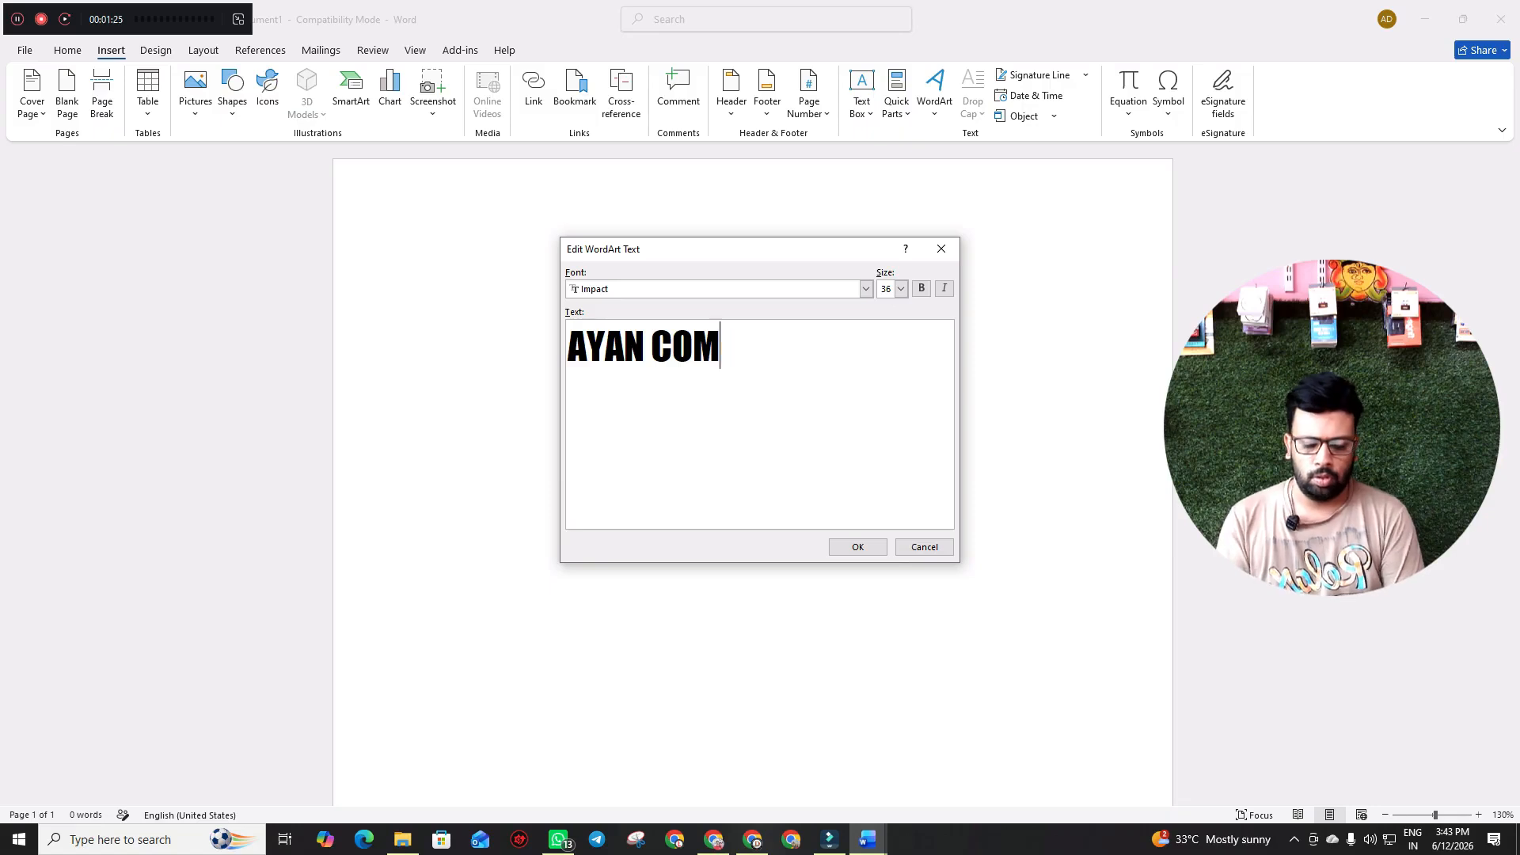
{"action": "type", "text": "IPUYTE"}
{"action": "key", "text": "BackSpace"}
{"action": "key", "text": "BackSpace"}
{"action": "key", "text": "BackSpace"}
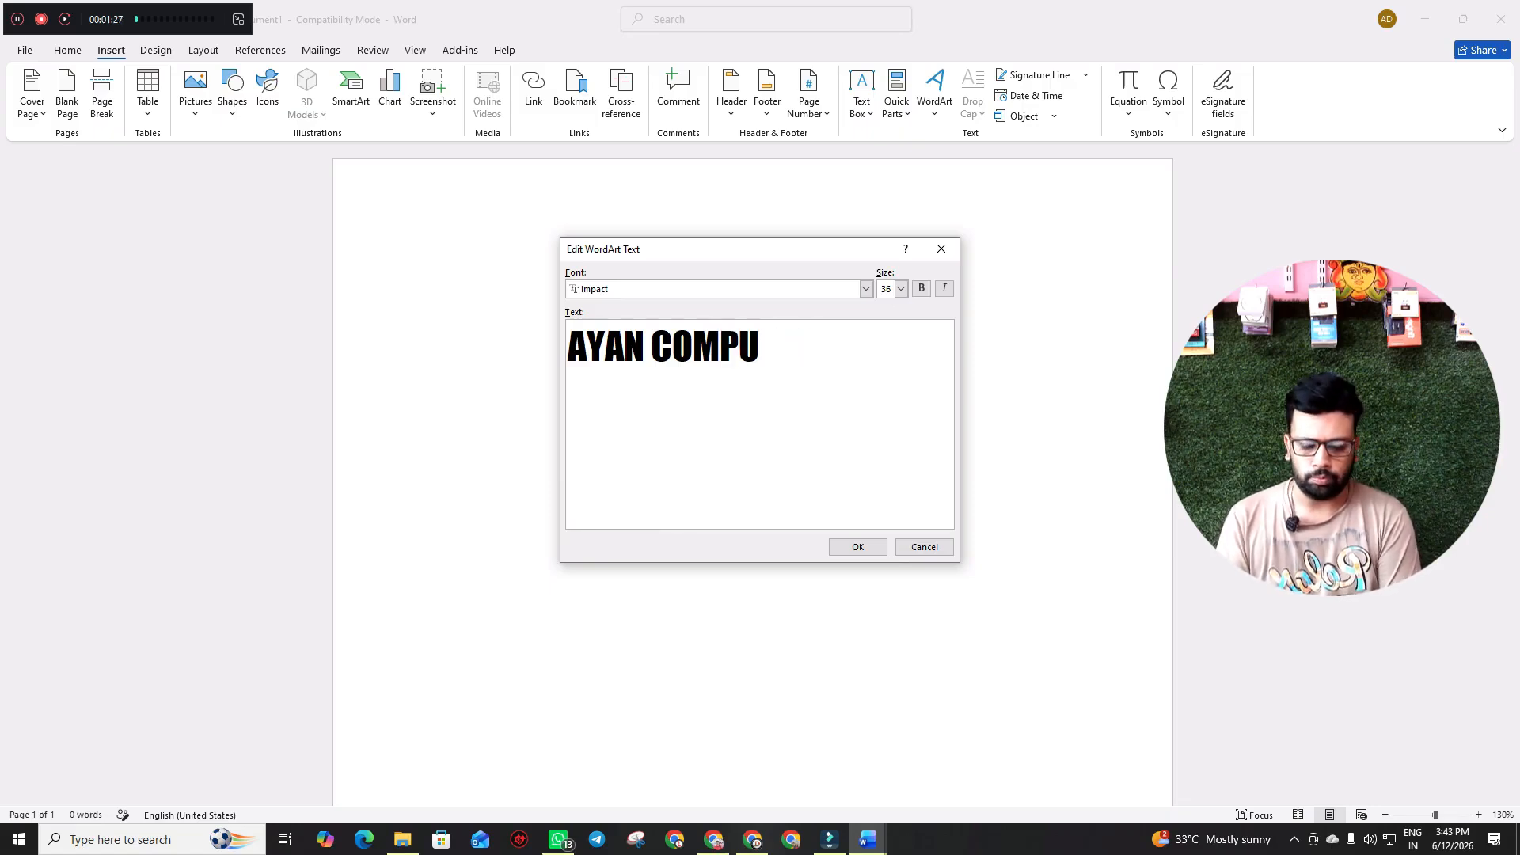
{"action": "type", "text": "TER ACSA"}
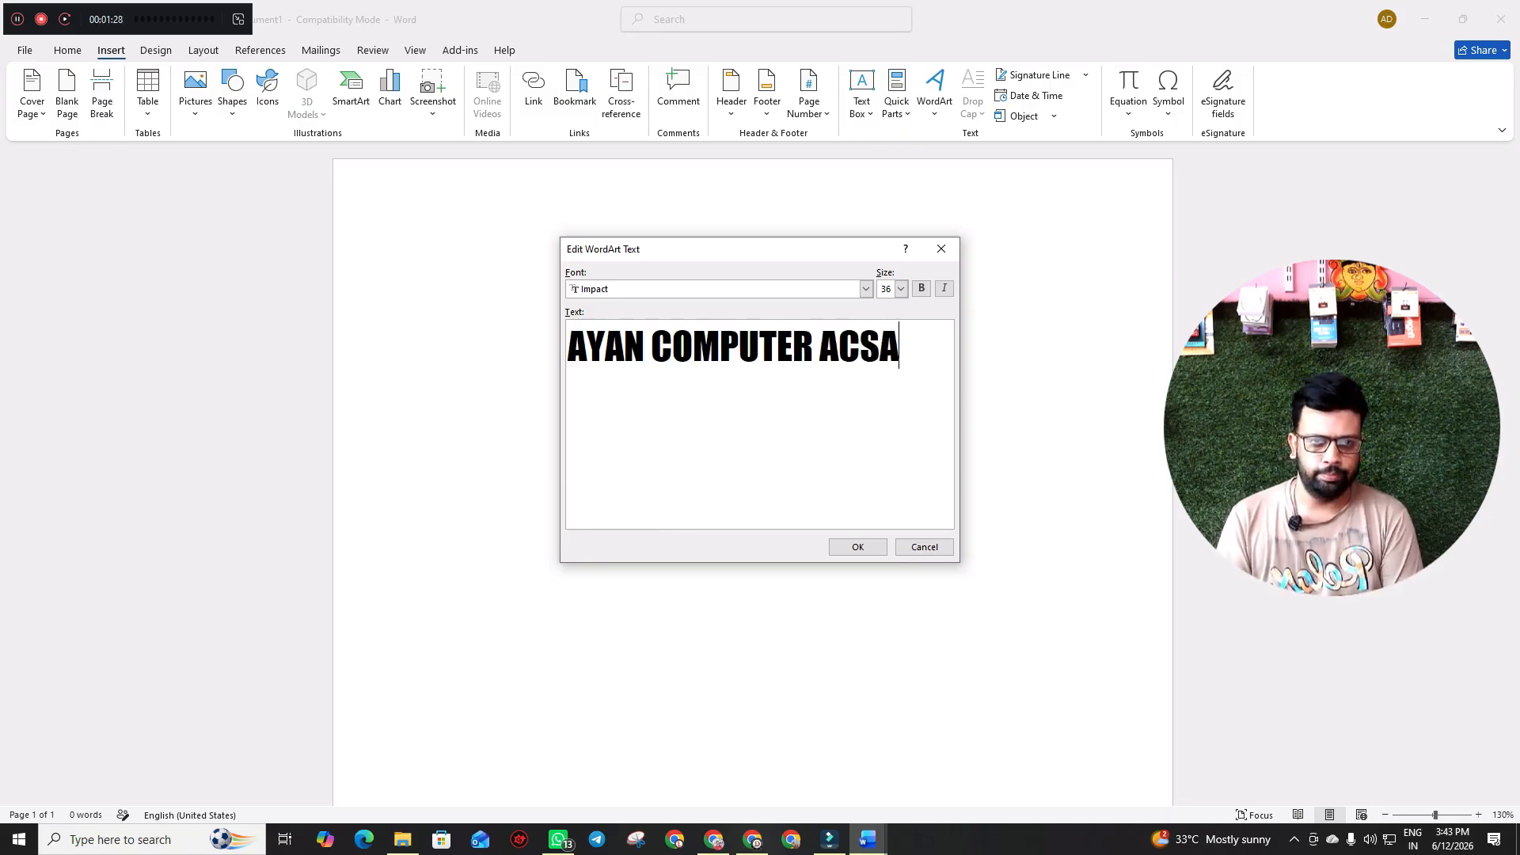
{"action": "key", "text": "BackSpace"}
{"action": "key", "text": "BackSpace"}
{"action": "type", "text": "ADEM"}
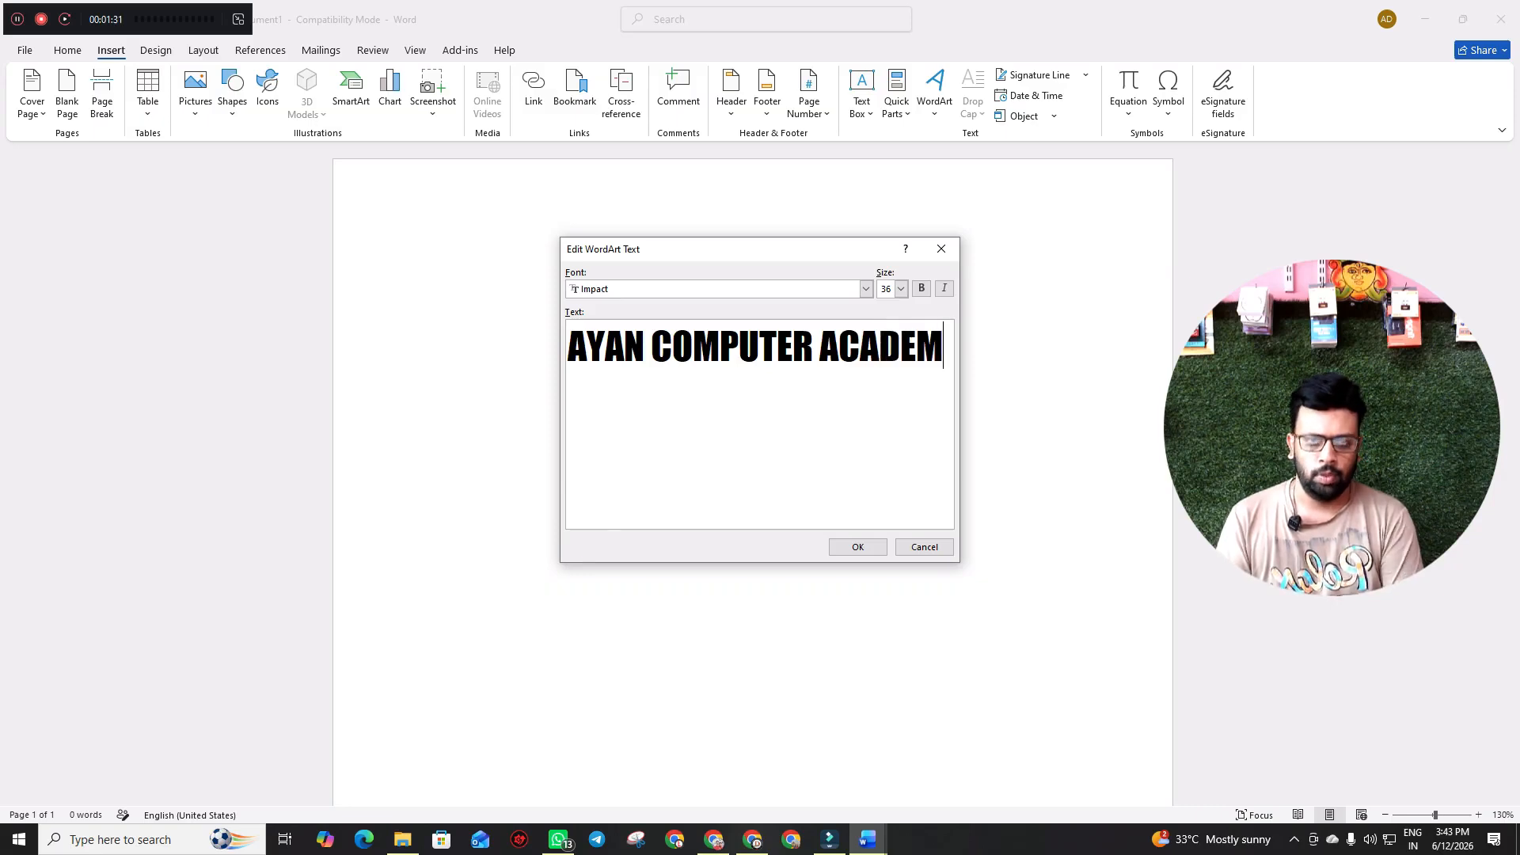
{"action": "type", "text": "Y"}
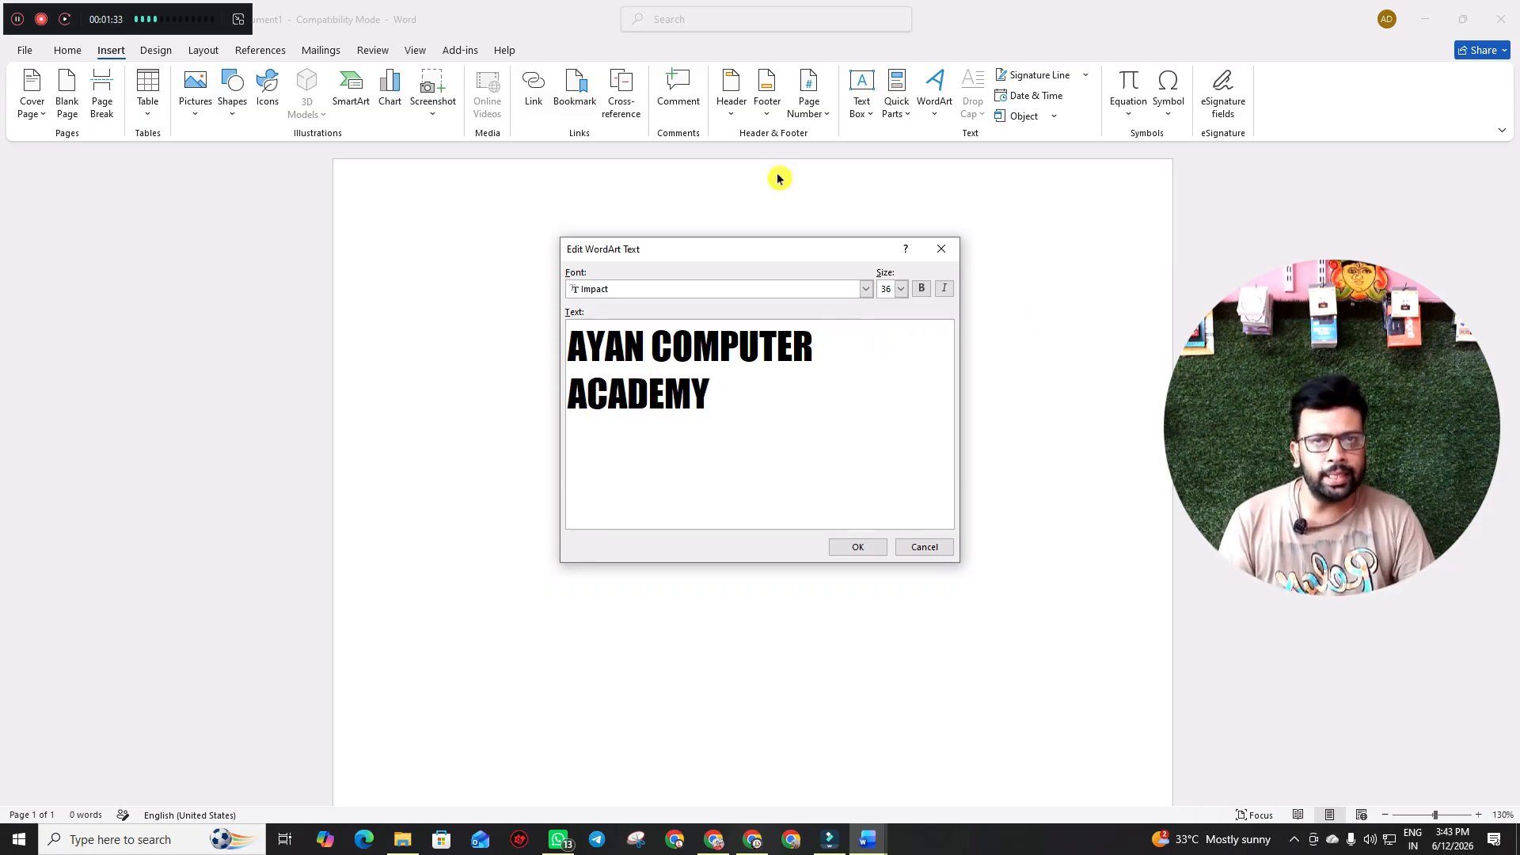
{"action": "left_click", "coordinate": [850, 545]}
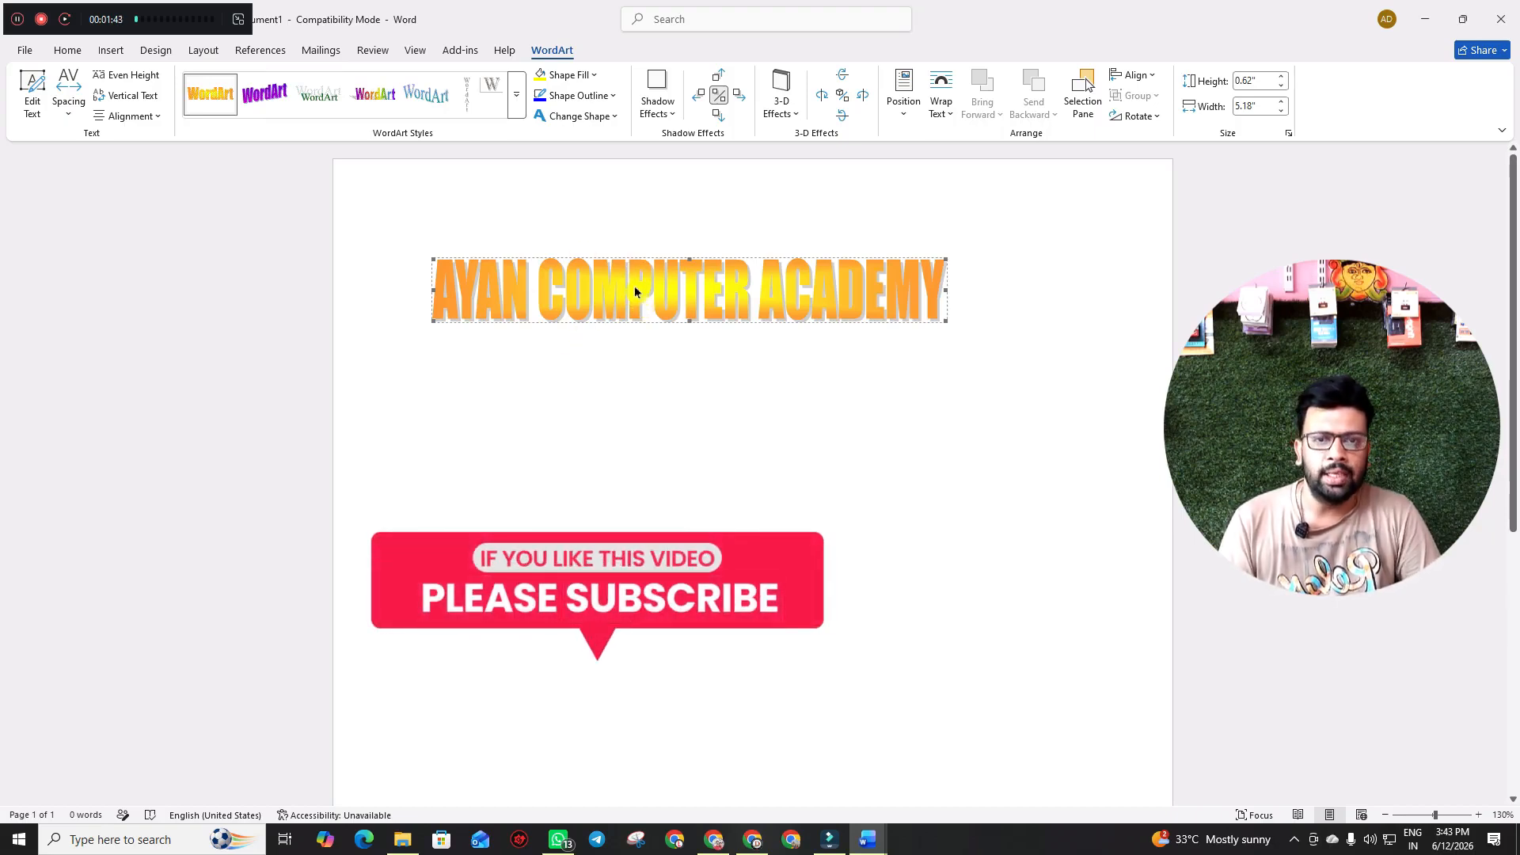
- Try to move the in-line WordArt title on the page, and look at its text wrapping options
{"action": "left_click_drag", "start_coordinate": [633, 290], "coordinate": [640, 303]}
{"action": "left_click", "coordinate": [625, 292]}
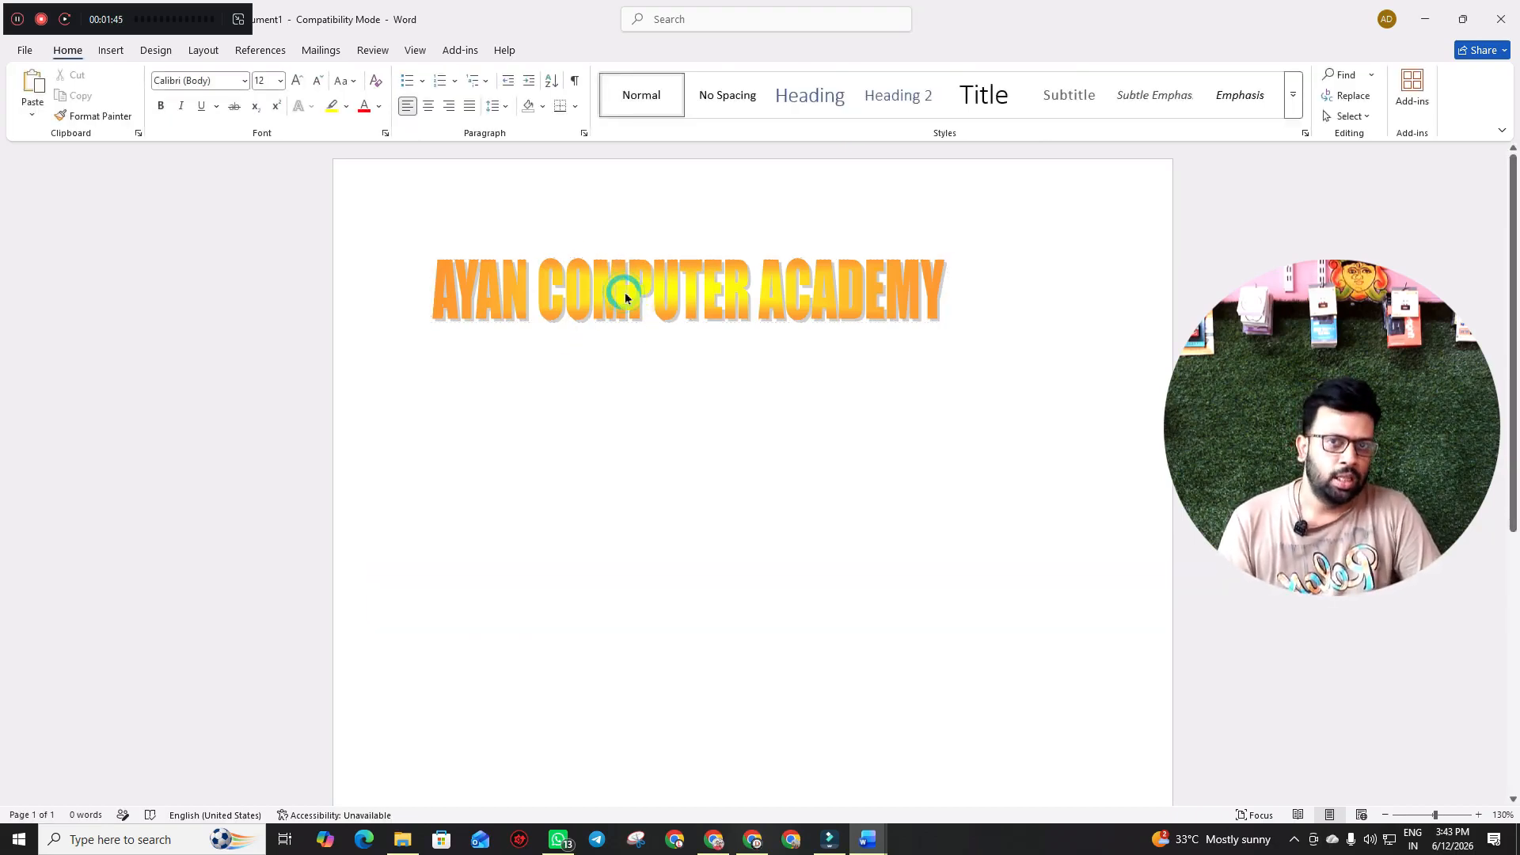
{"action": "left_click", "coordinate": [562, 303]}
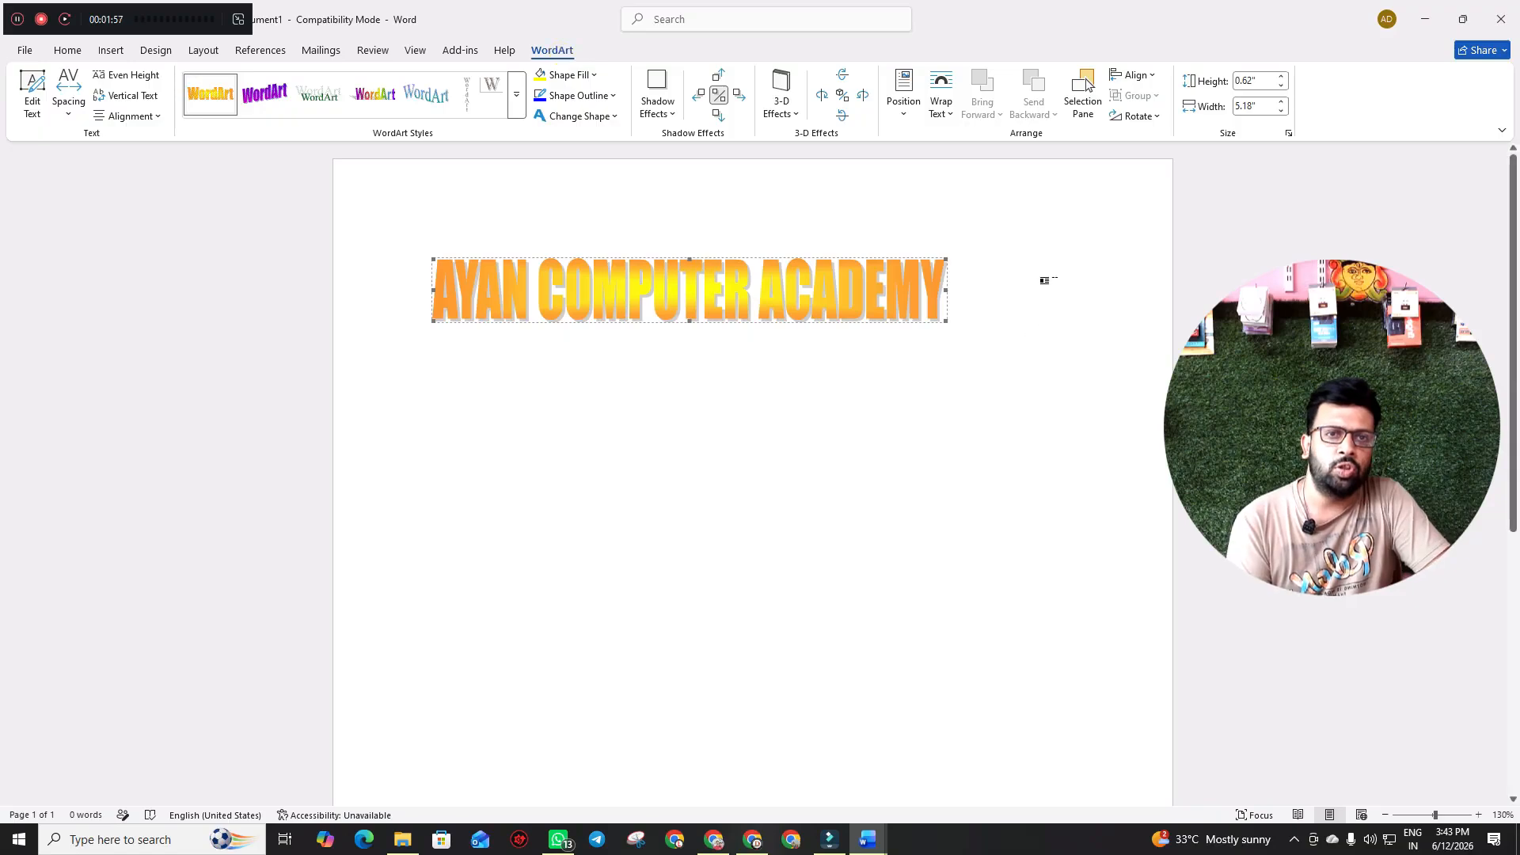
{"action": "left_click", "coordinate": [950, 111]}
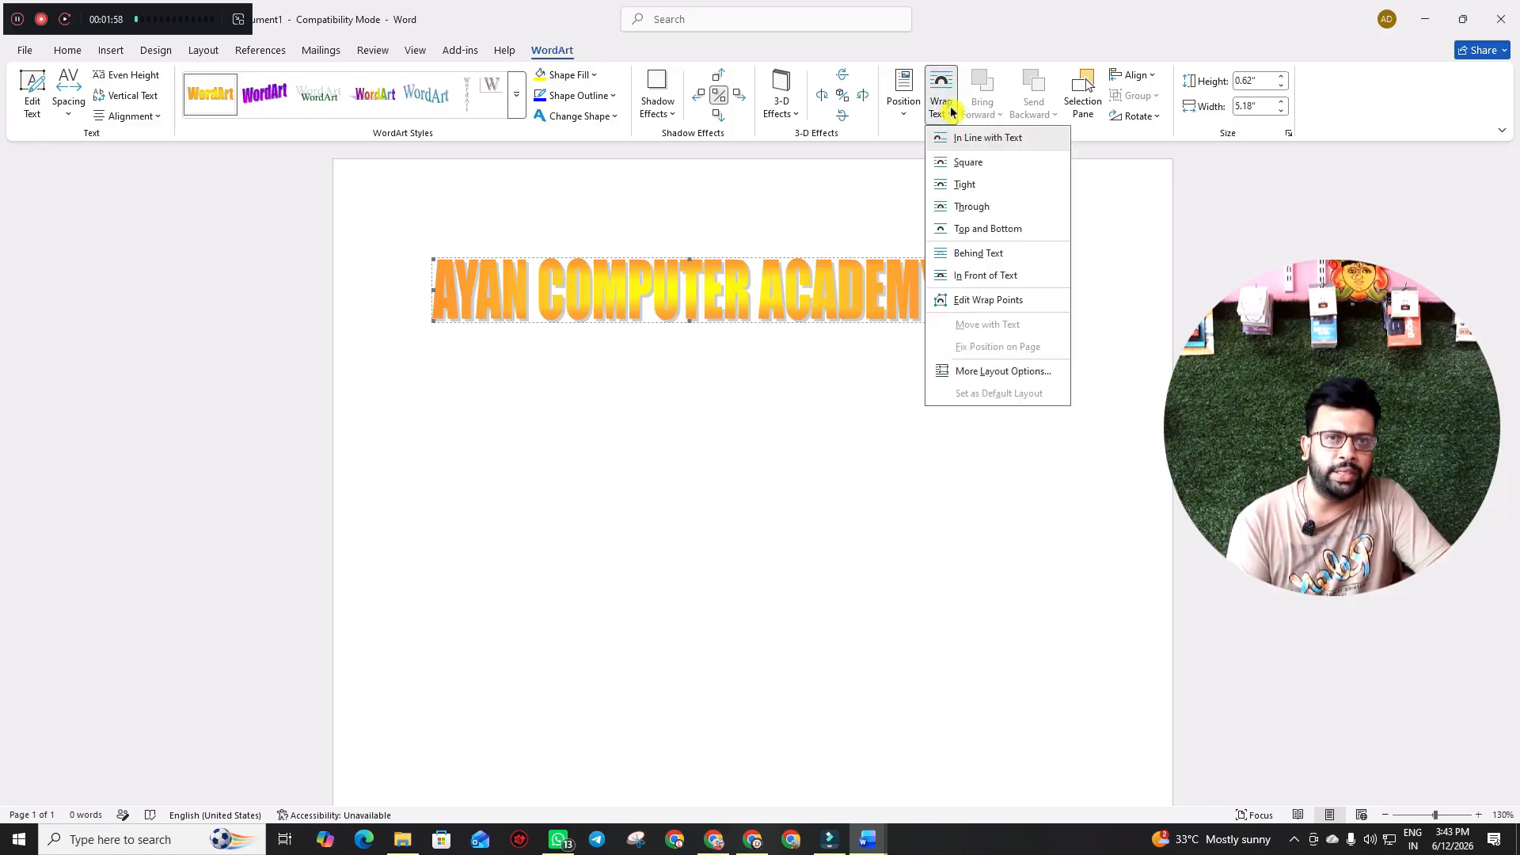
{"action": "left_click", "coordinate": [950, 112]}
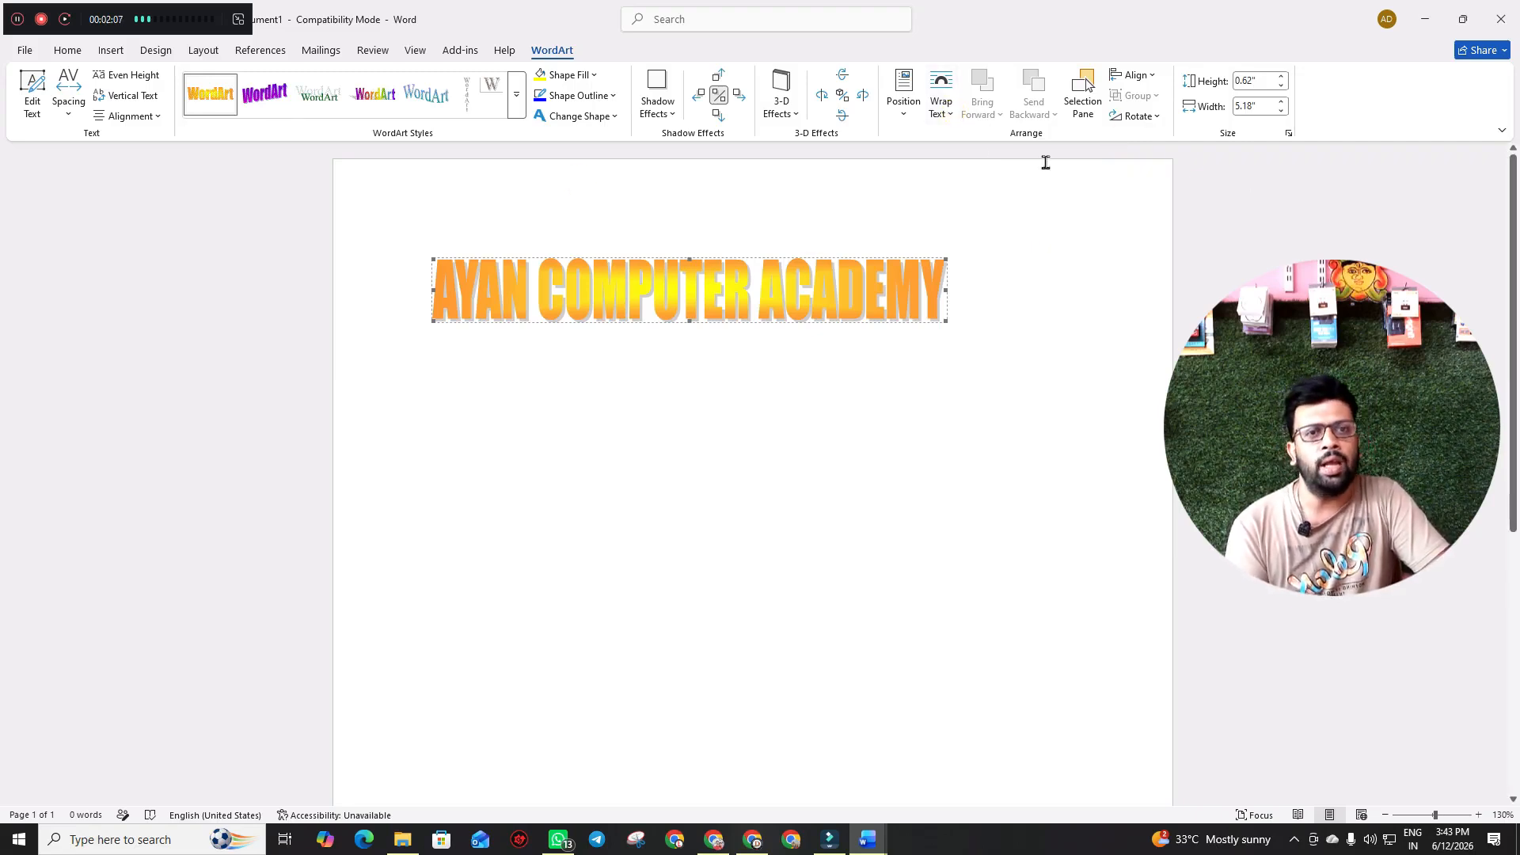
- Set the WordArt title's text wrapping to Square and move it slightly up and to the right on the page
{"action": "left_click", "coordinate": [950, 83]}
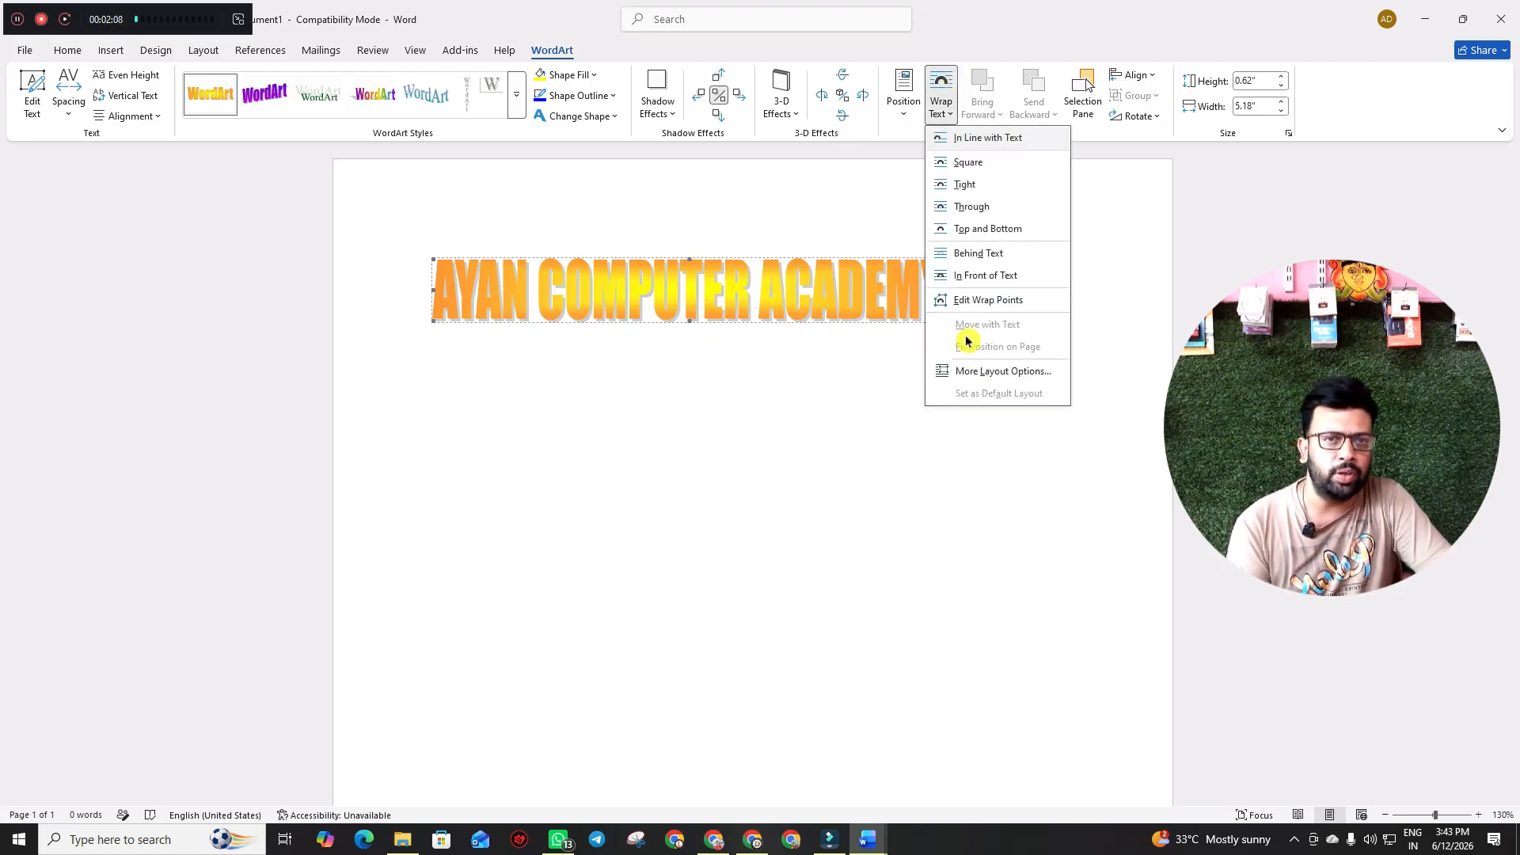
{"action": "left_click", "coordinate": [981, 162]}
{"action": "mouse_move", "coordinate": [694, 300]}
{"action": "left_mouse_down"}
{"action": "mouse_move", "coordinate": [697, 316]}
{"action": "mouse_move", "coordinate": [717, 293]}
{"action": "left_mouse_up"}
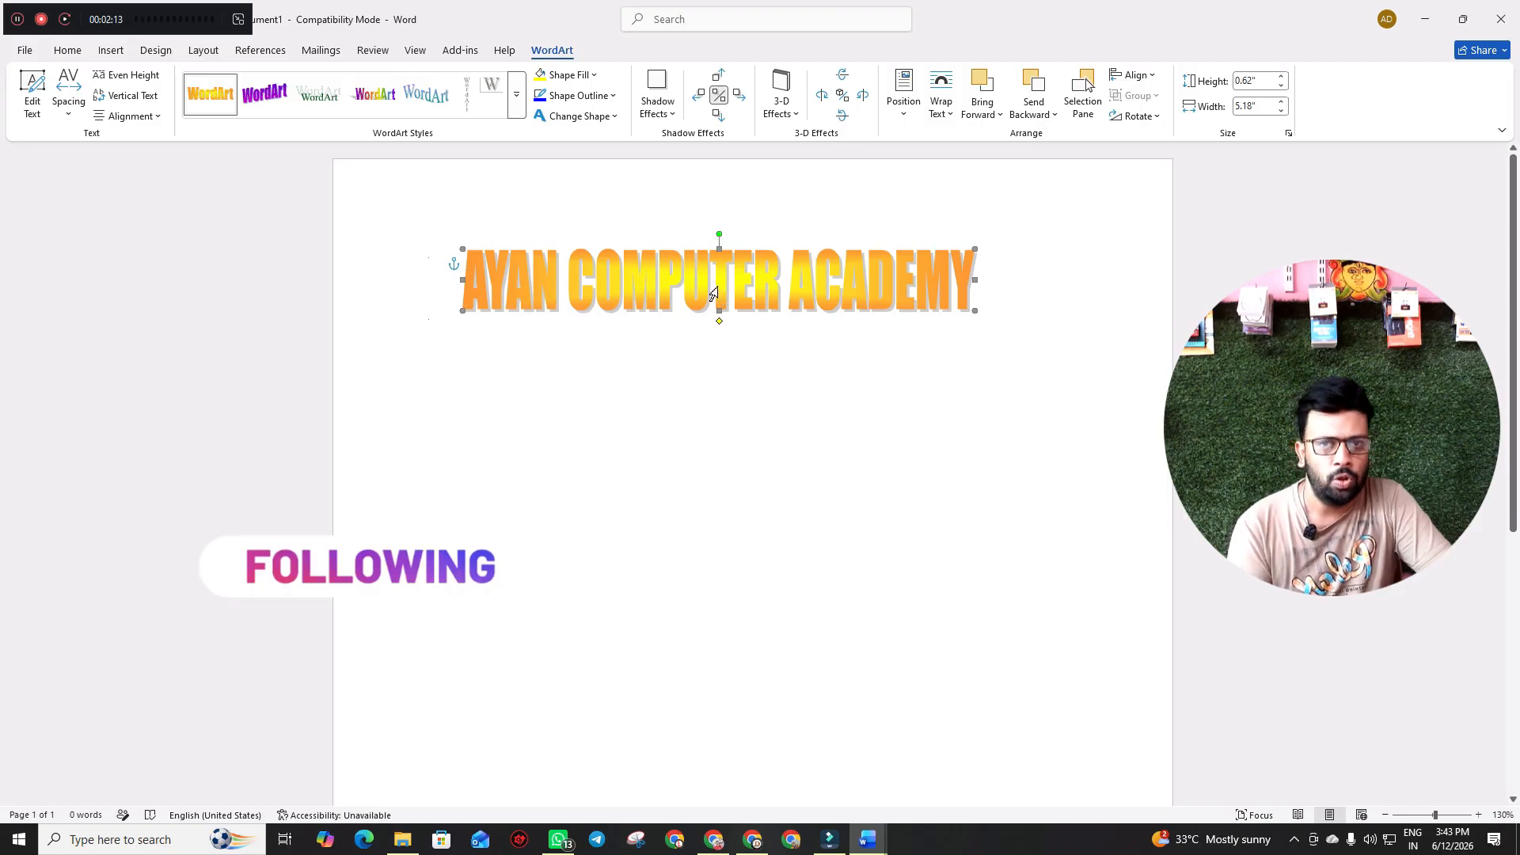
- Move the WordArt title down and to the right, and shrink it to about 0.55" high by 4.66" wide
{"action": "left_click", "coordinate": [722, 333]}
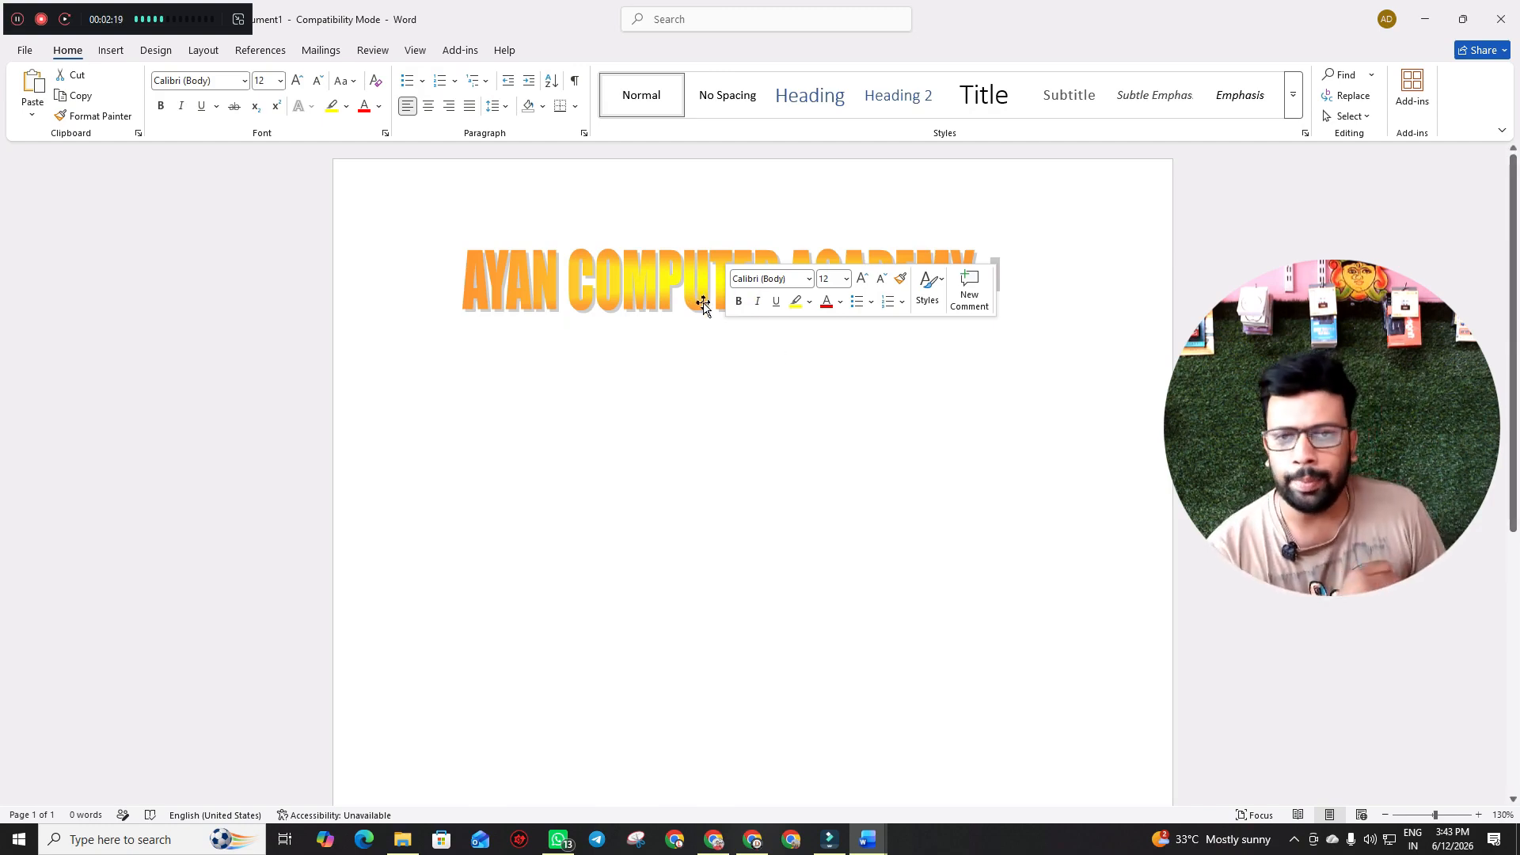
{"action": "left_click", "coordinate": [703, 306]}
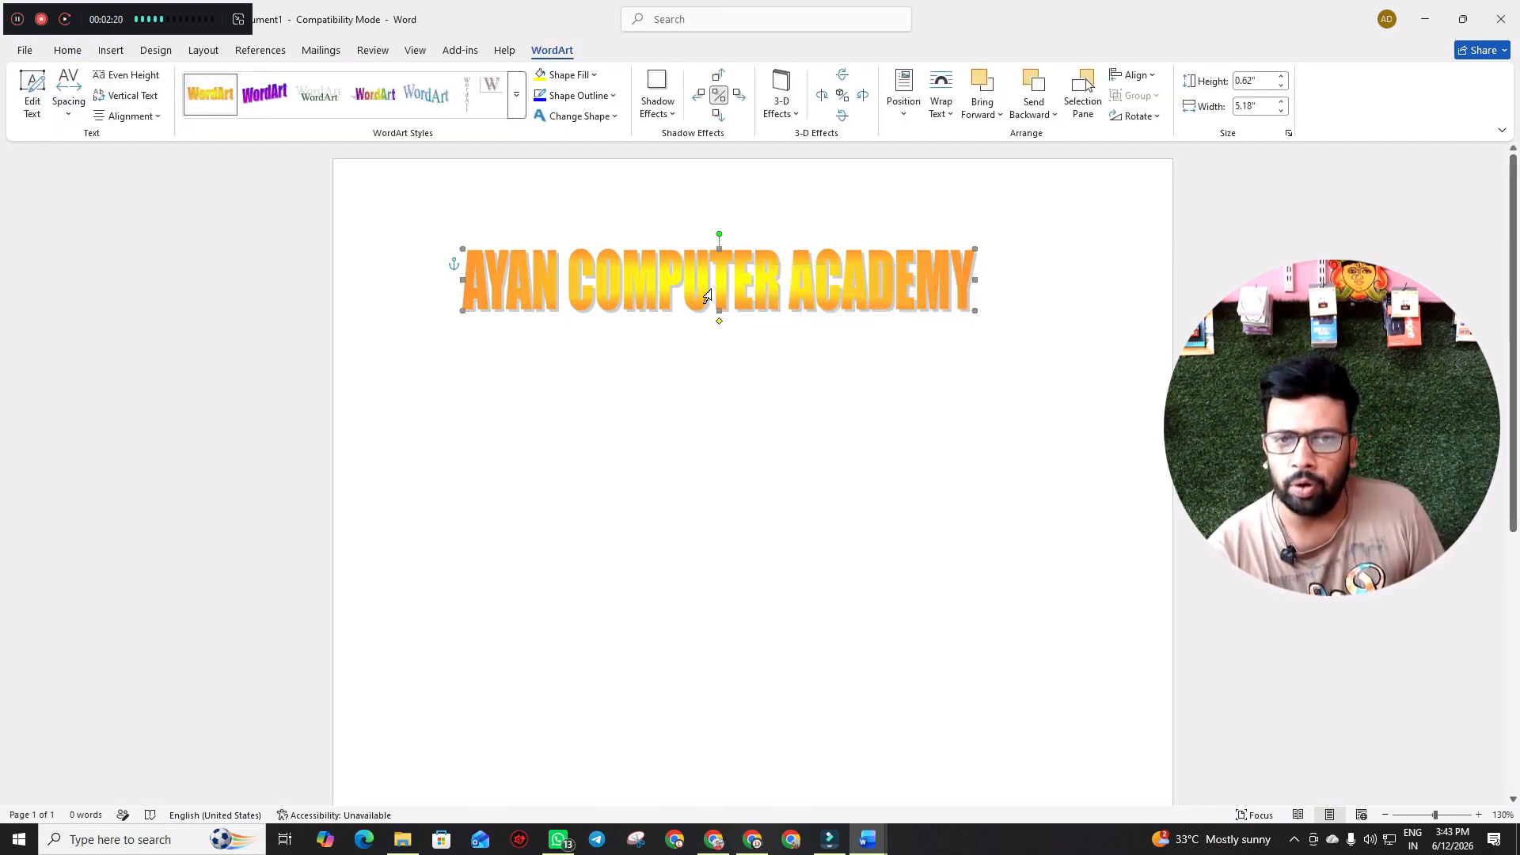
{"action": "left_click_drag", "start_coordinate": [705, 292], "coordinate": [723, 336]}
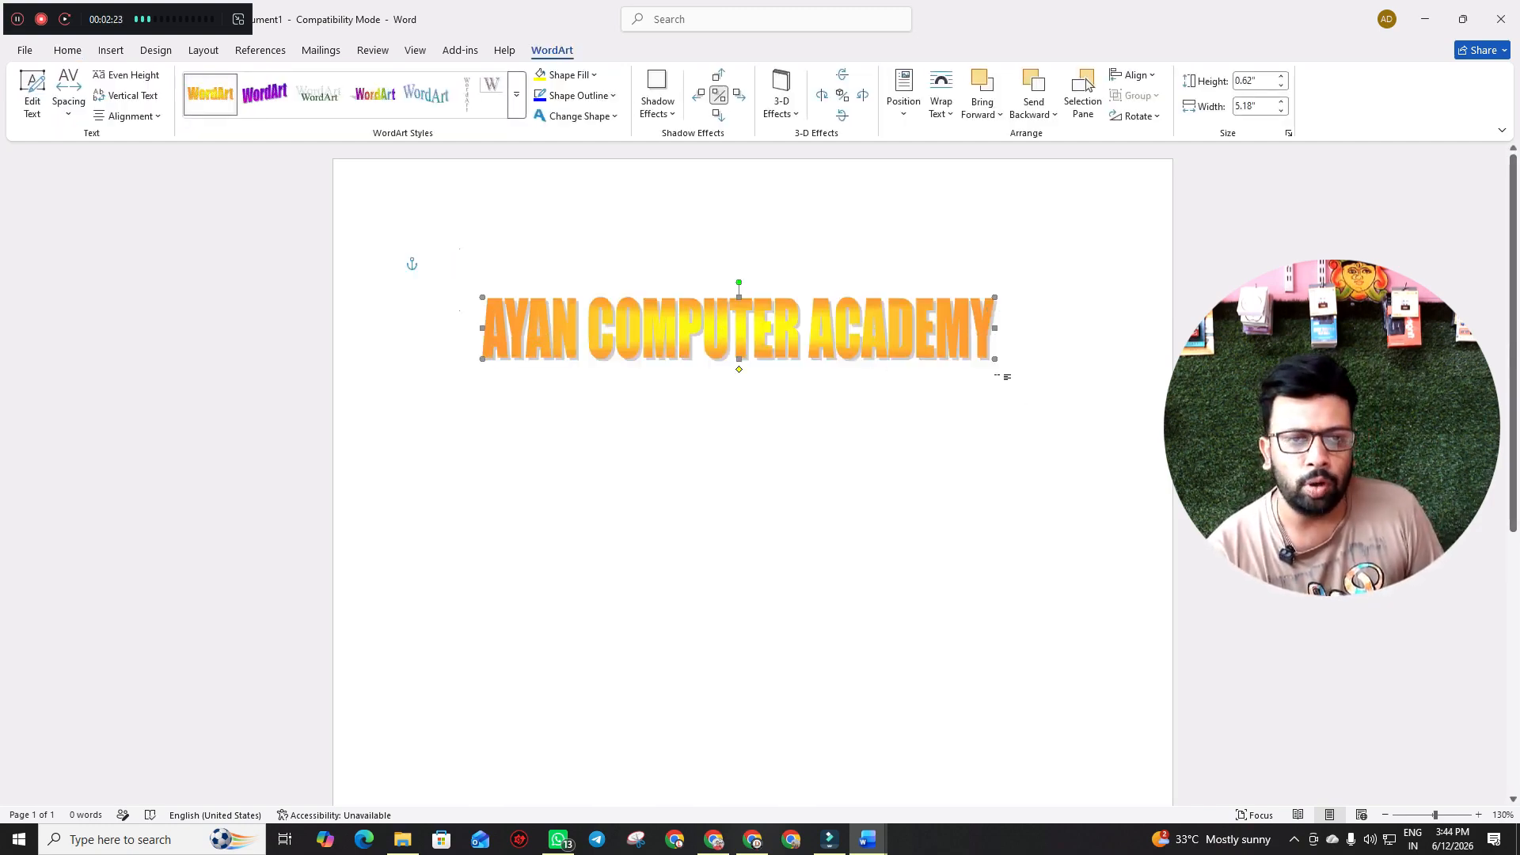
{"action": "left_click_drag", "start_coordinate": [994, 358], "coordinate": [942, 353]}
{"action": "left_click", "coordinate": [829, 334]}
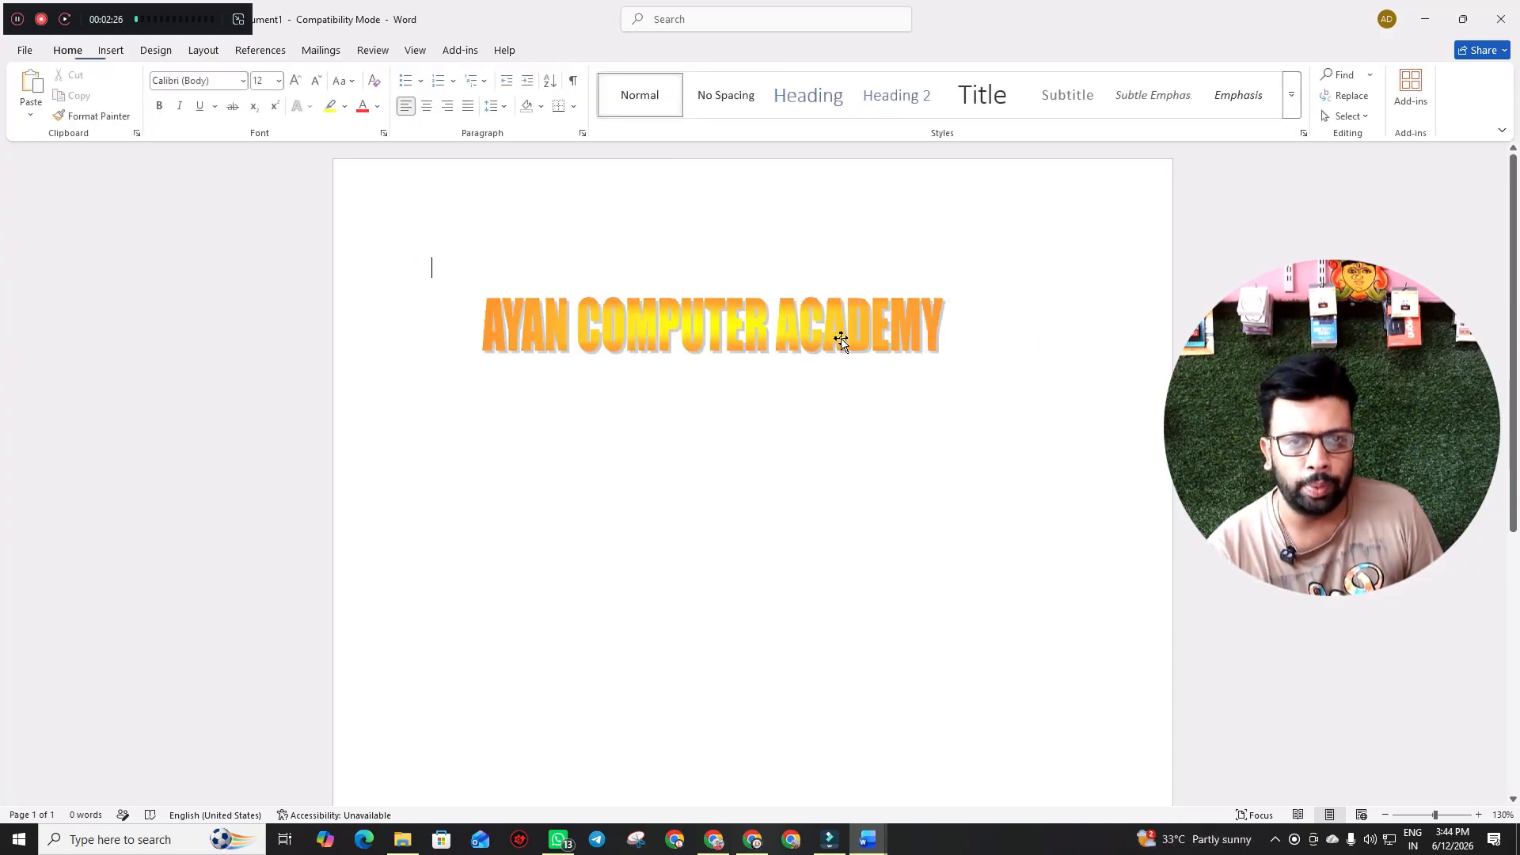
{"action": "left_click_drag", "start_coordinate": [841, 340], "coordinate": [875, 353]}
- Fill the WordArt title with solid orange and give its letters a black outline
{"action": "left_click", "coordinate": [556, 54]}
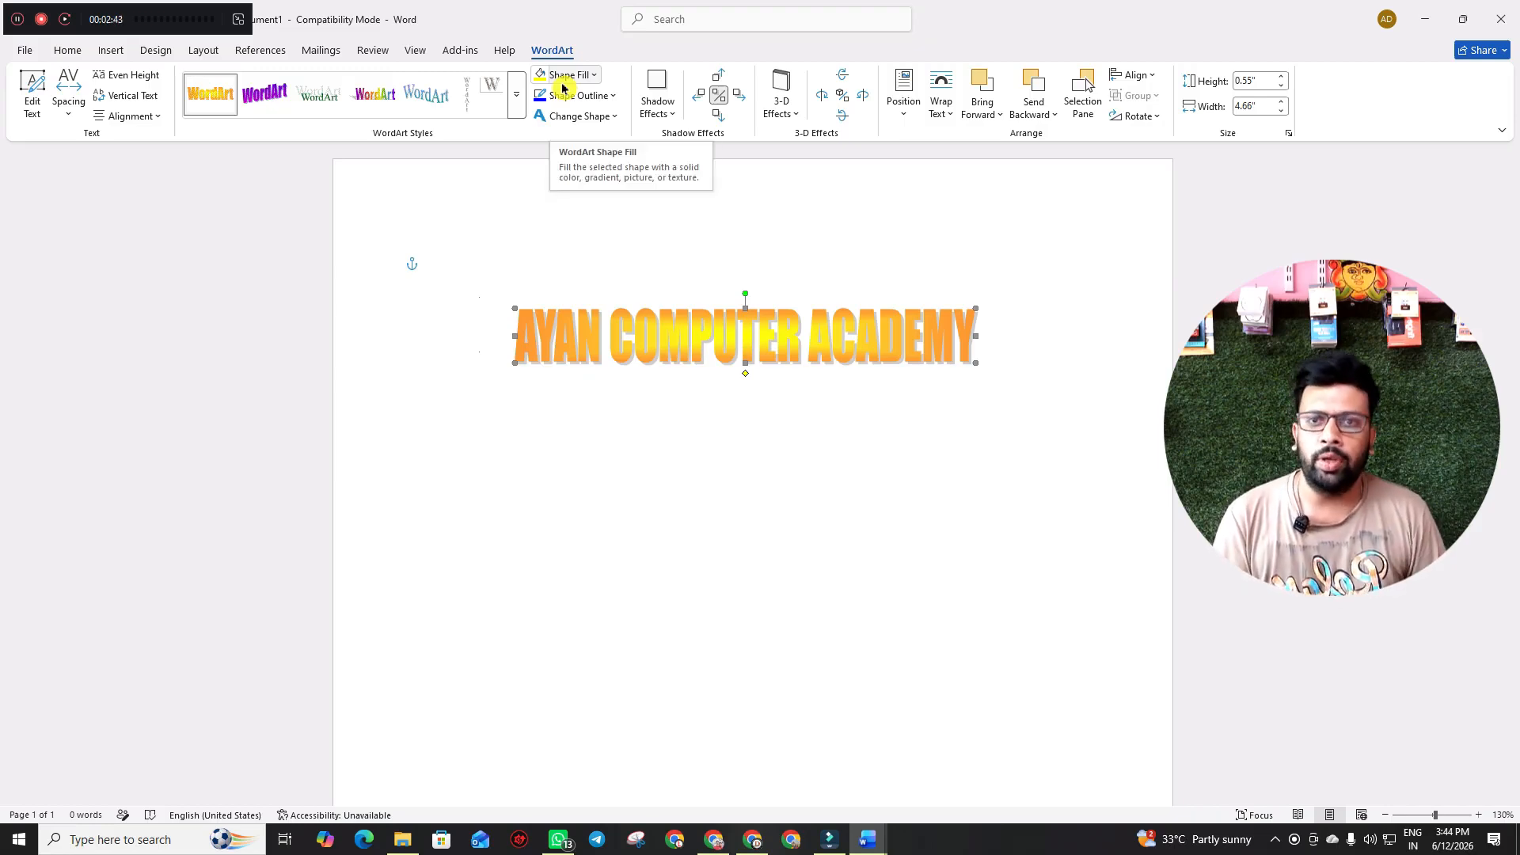
{"action": "left_click", "coordinate": [593, 76]}
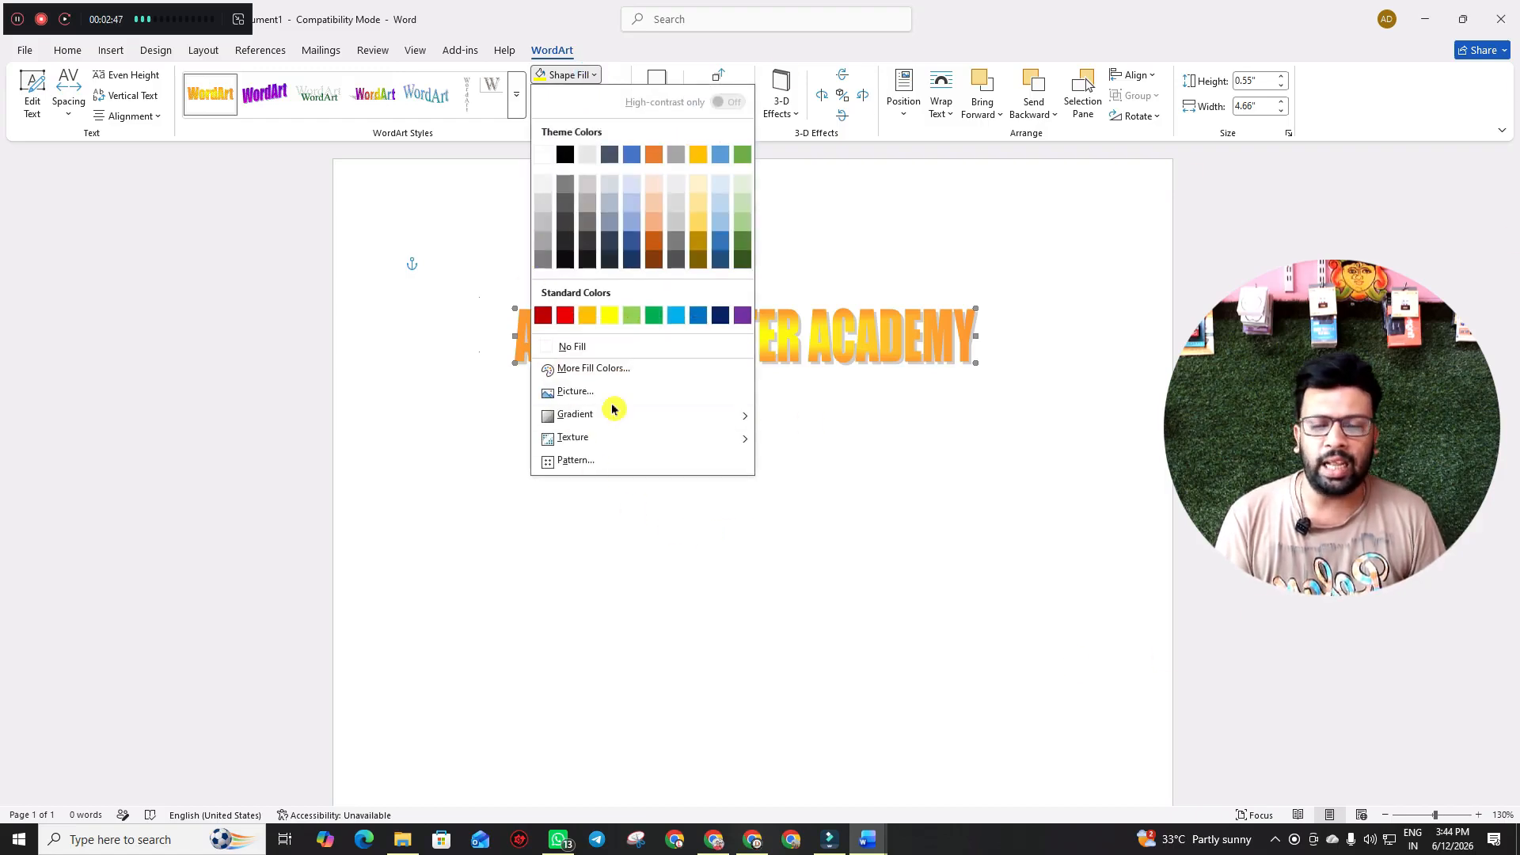
{"action": "left_click", "coordinate": [654, 156]}
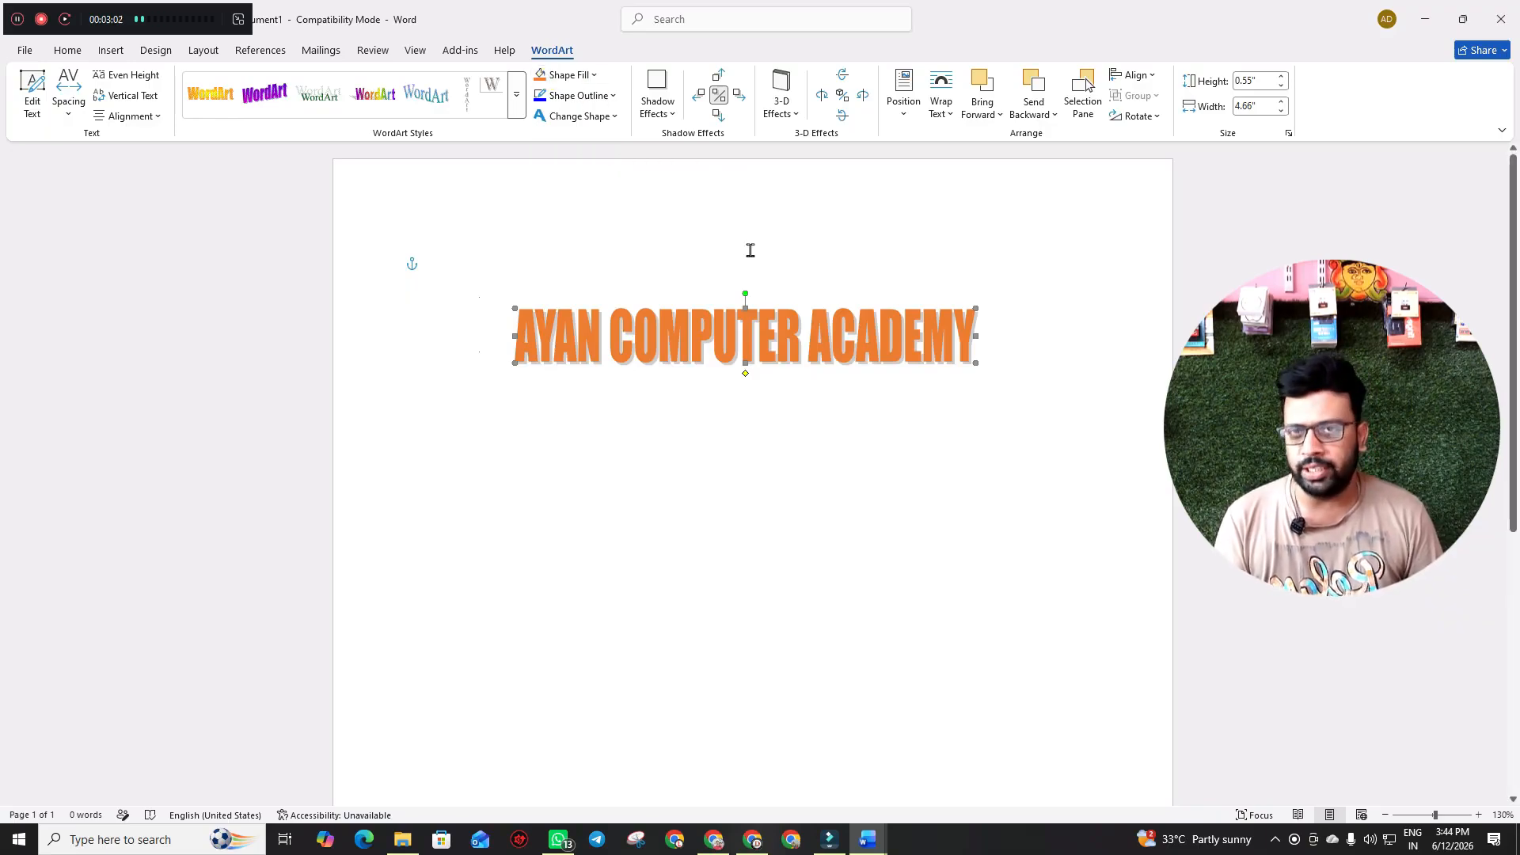
{"action": "left_click", "coordinate": [613, 96]}
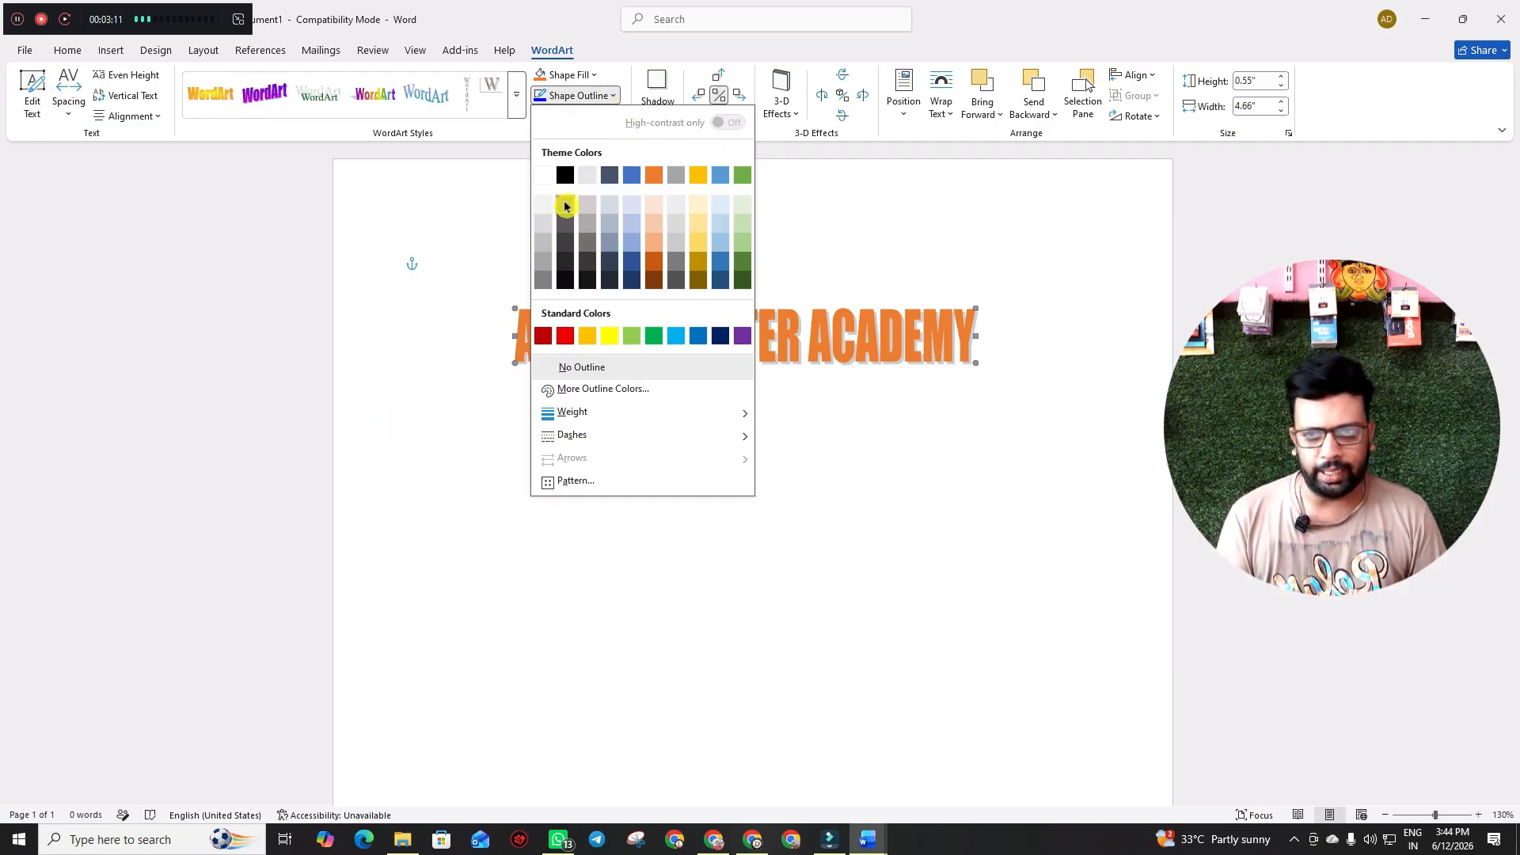
{"action": "left_click", "coordinate": [564, 171]}
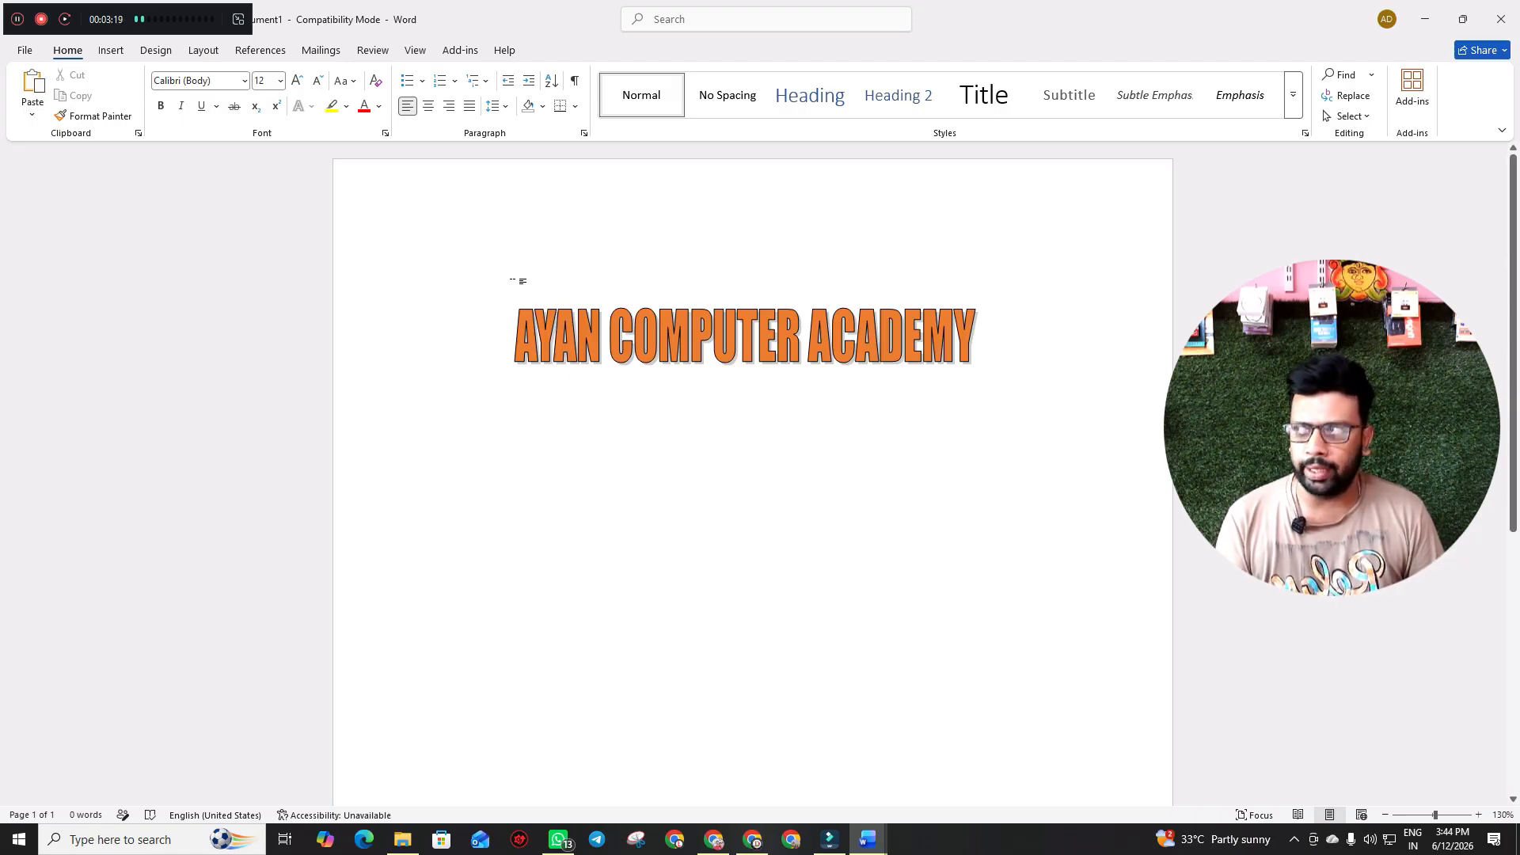
- Apply the rainbow gradient WordArt style with slanted shadow to the title and enlarge it to about 0.81" by 4.84"
{"action": "left_click", "coordinate": [655, 361]}
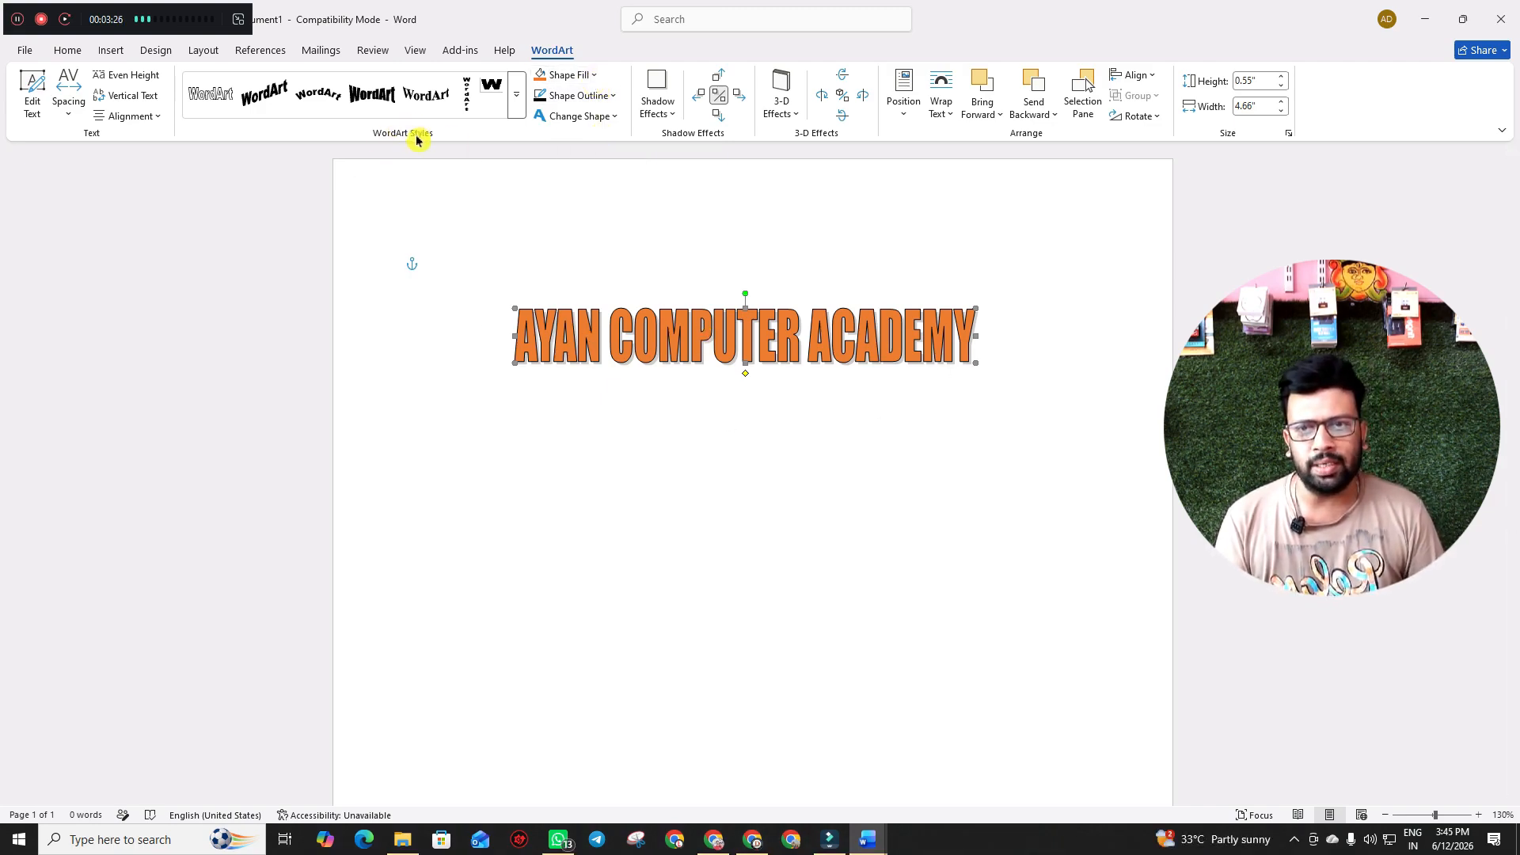
{"action": "left_click", "coordinate": [515, 98]}
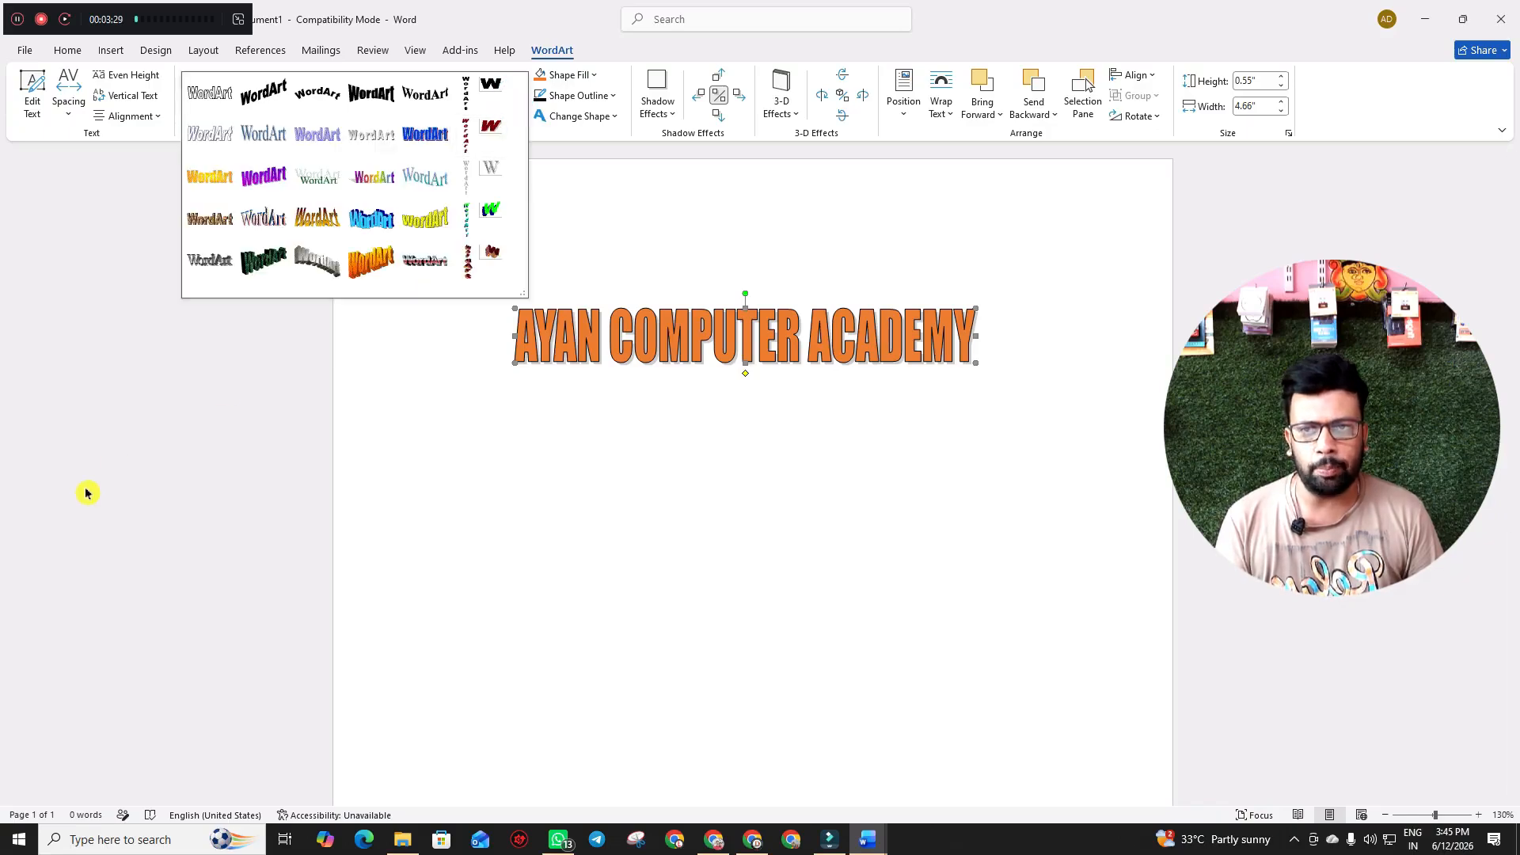
{"action": "left_click", "coordinate": [372, 176]}
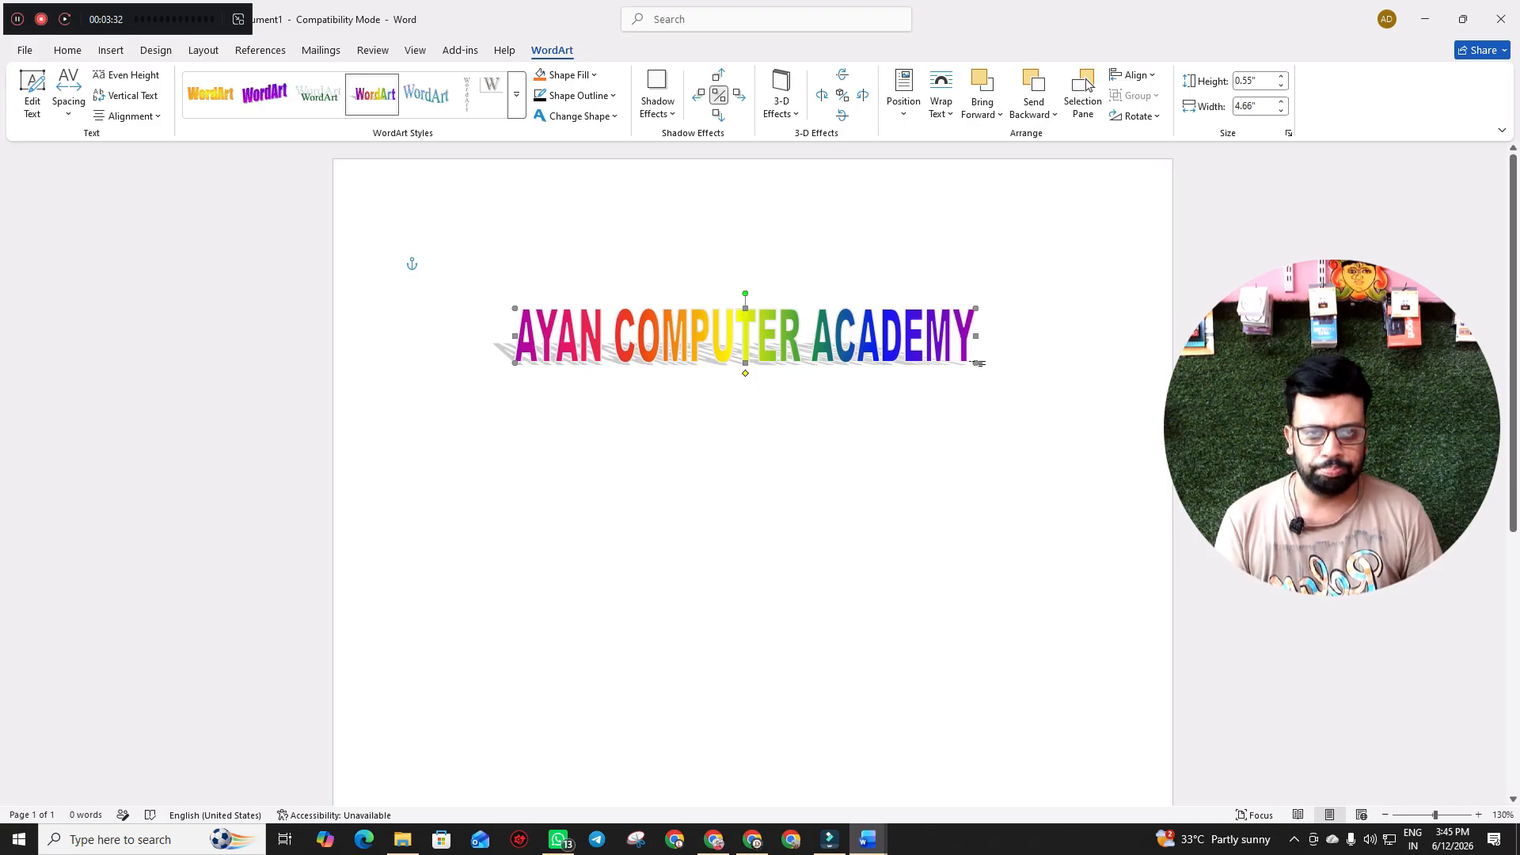
{"action": "left_click_drag", "start_coordinate": [976, 362], "coordinate": [994, 389]}
- Review the Wordart Style, Text fill and Text outline entries in the academy notes document, and return to the title's document
{"action": "left_click", "coordinate": [867, 841]}
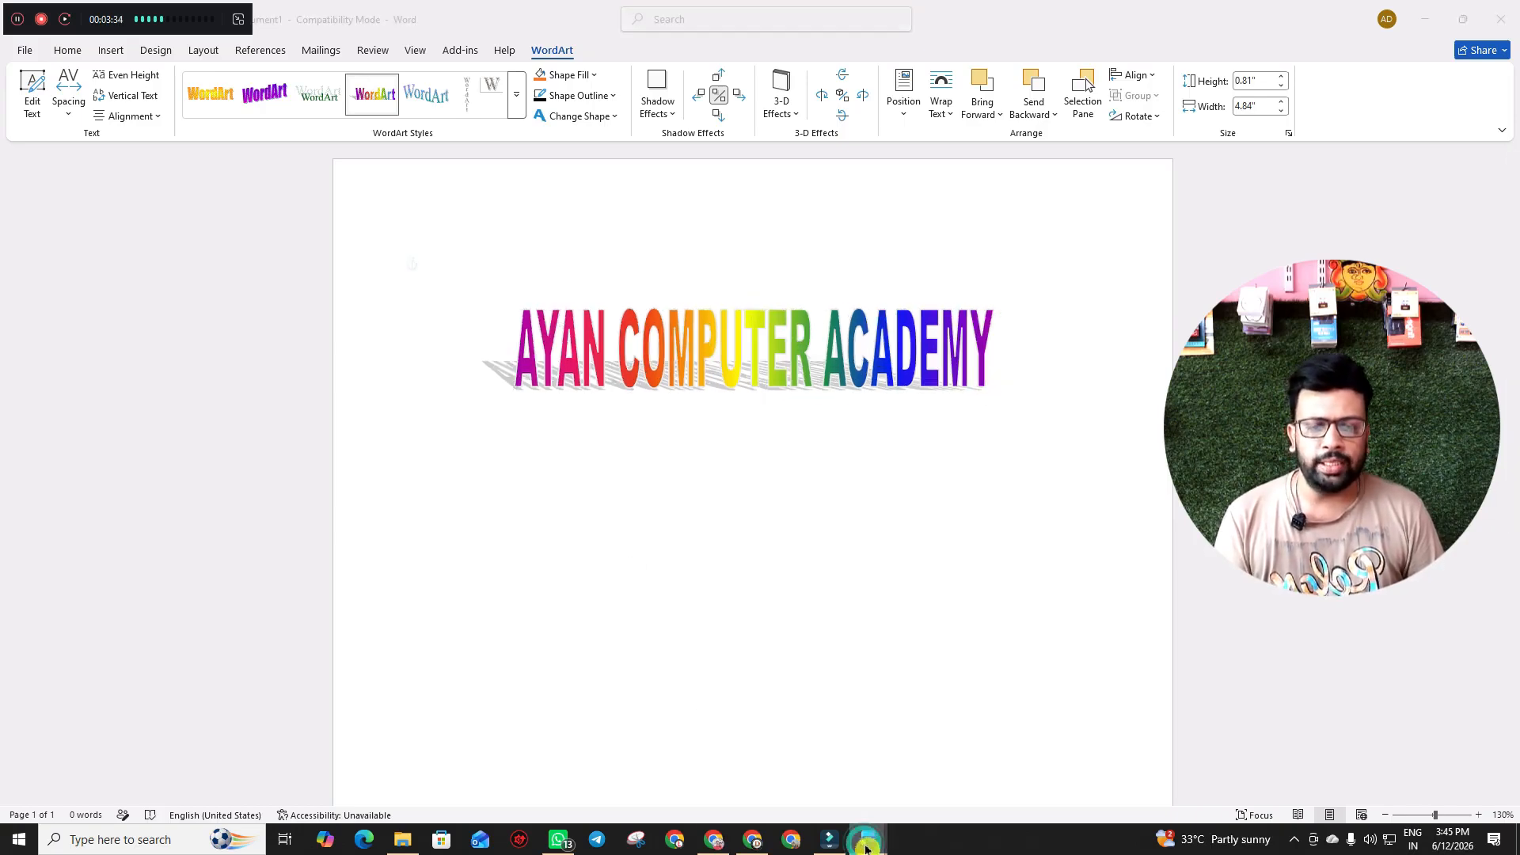
{"action": "left_click", "coordinate": [843, 772]}
{"action": "left_click", "coordinate": [269, 370]}
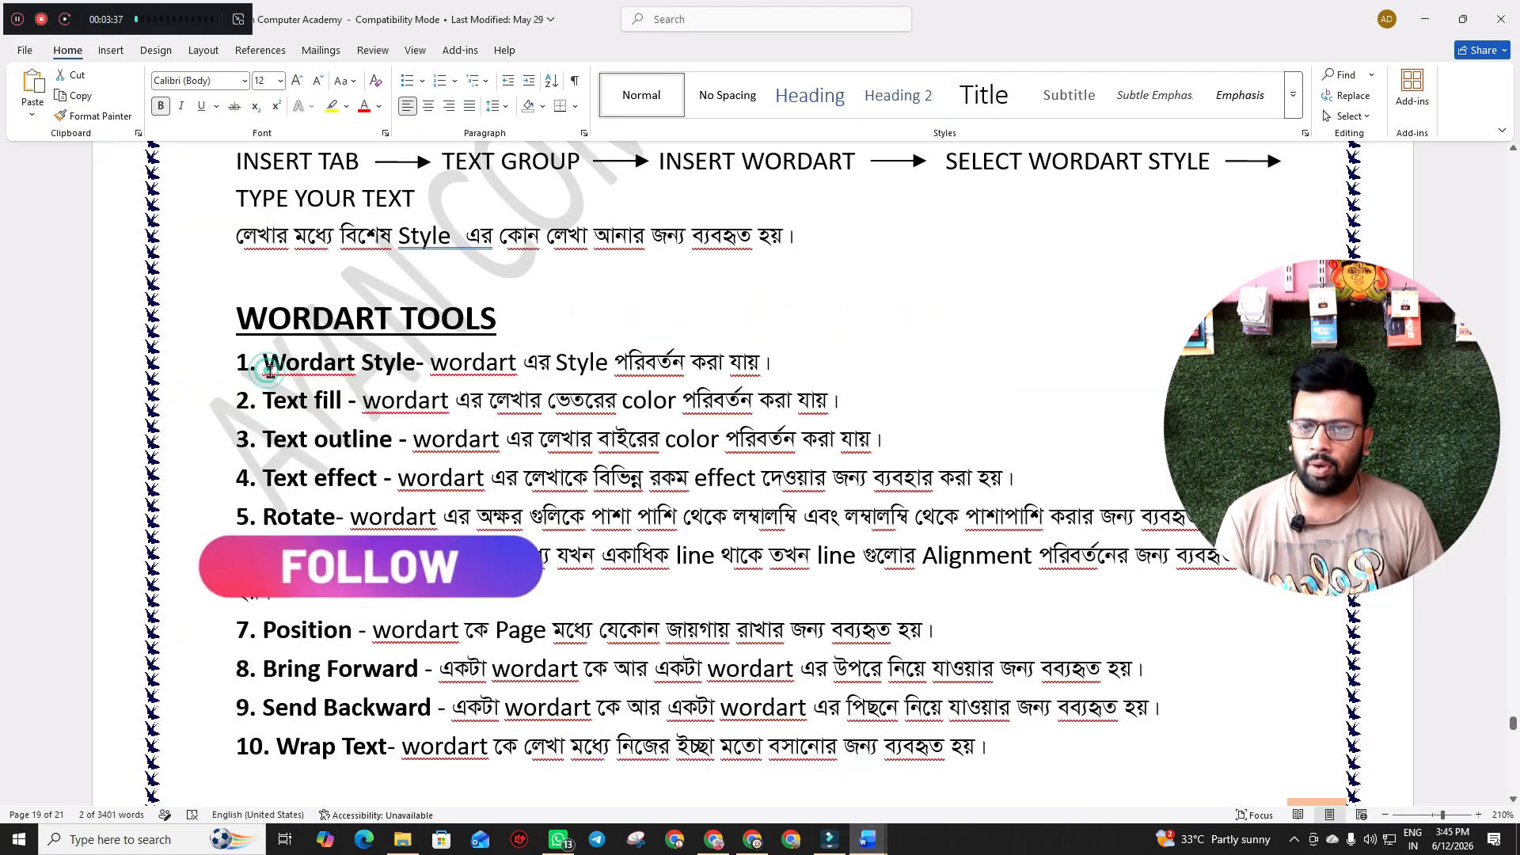
{"action": "left_click_drag", "start_coordinate": [269, 370], "coordinate": [416, 365]}
{"action": "left_click_drag", "start_coordinate": [262, 401], "coordinate": [347, 404]}
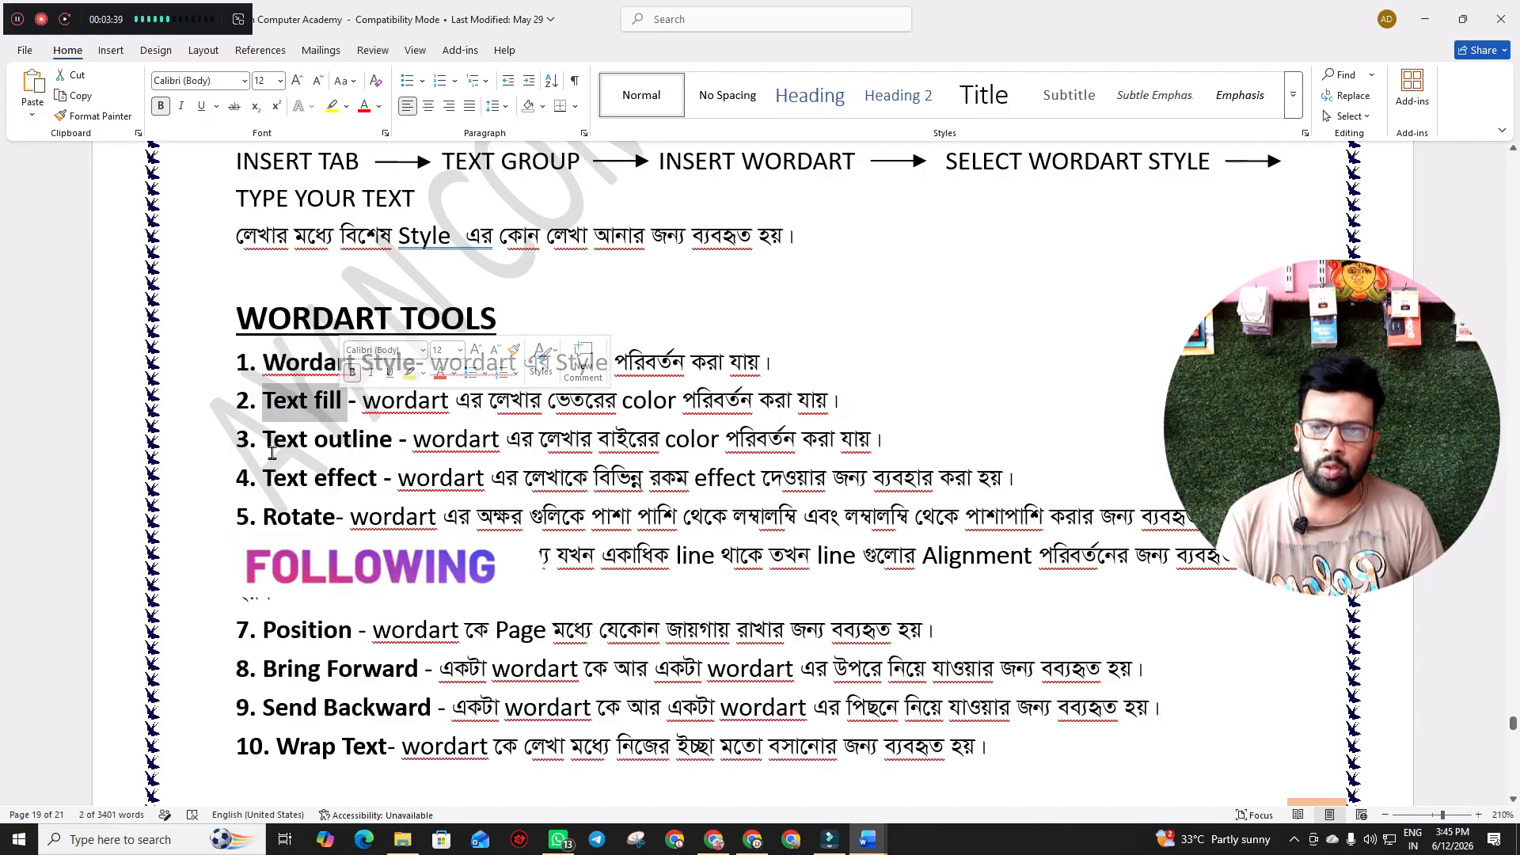
{"action": "left_click_drag", "start_coordinate": [264, 442], "coordinate": [383, 441]}
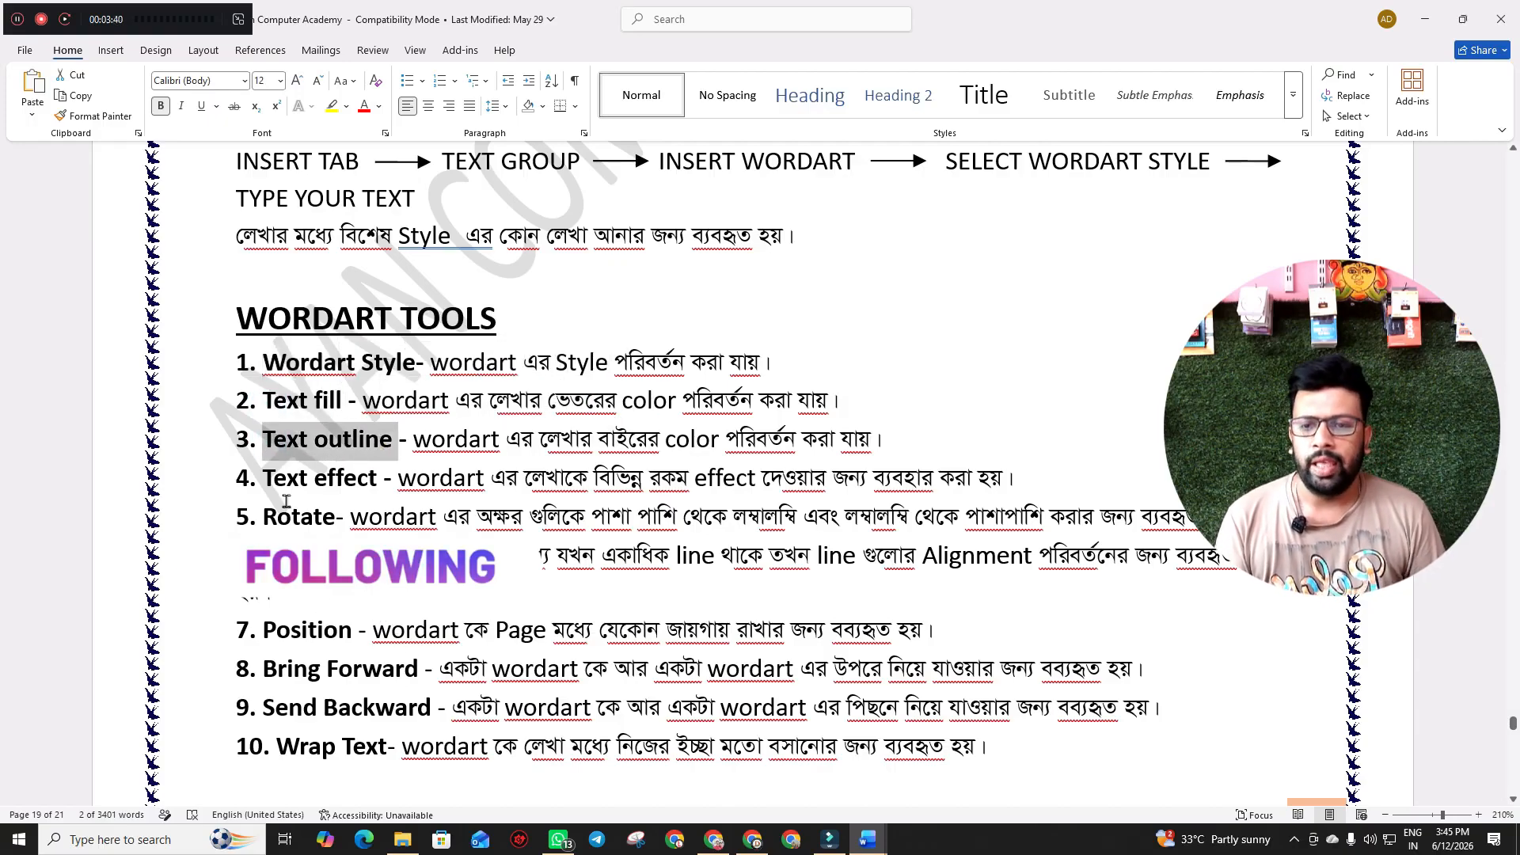
{"action": "left_click", "coordinate": [1422, 19]}
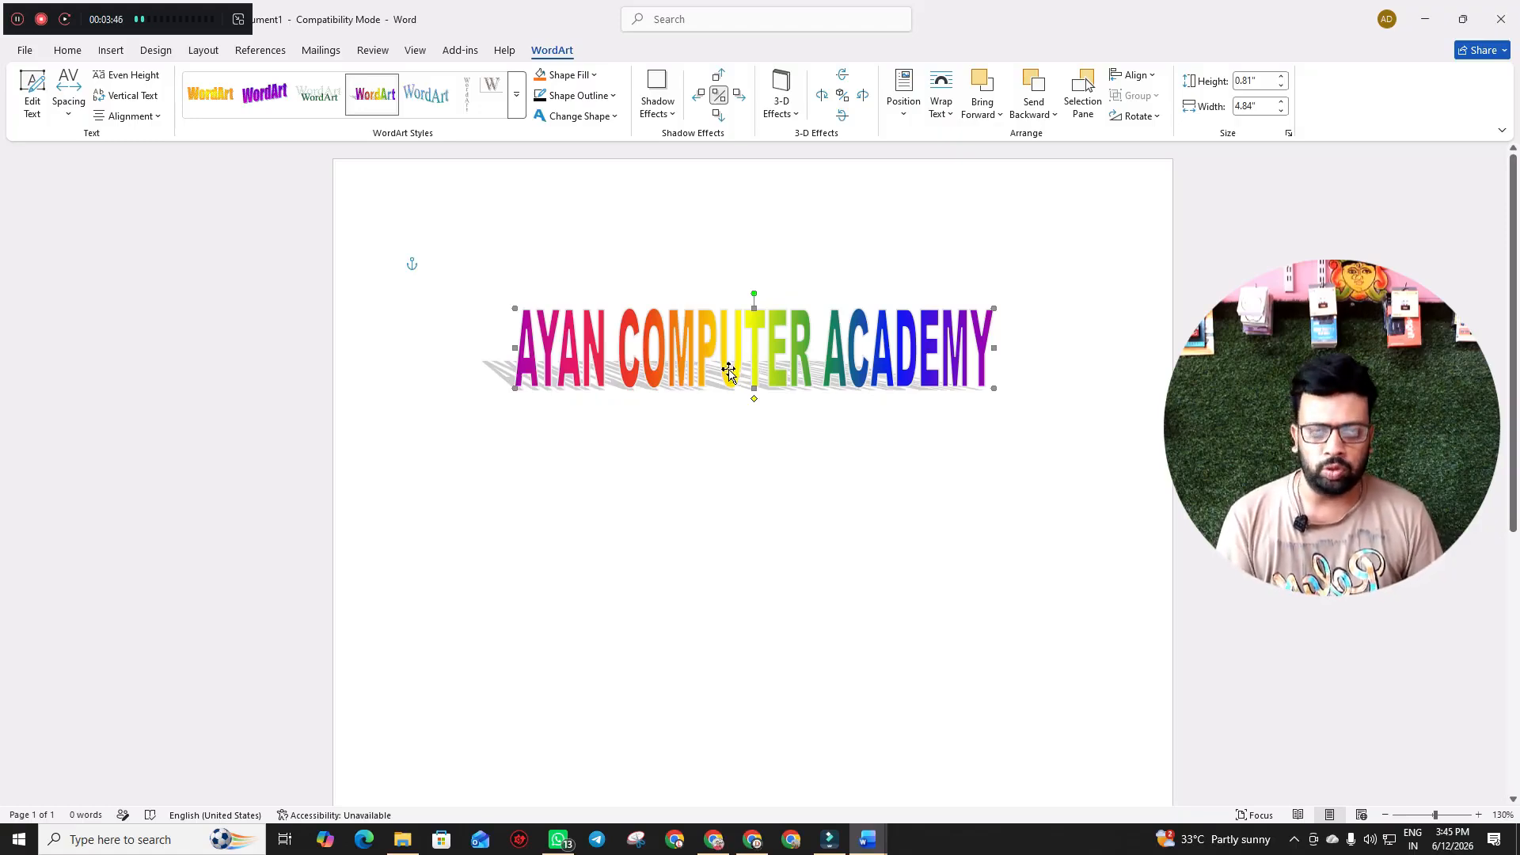
- Look through the shadow effects, 3-D effects and shape options available for the WordArt title
{"action": "left_click", "coordinate": [668, 117]}
{"action": "left_click", "coordinate": [672, 135]}
{"action": "left_click", "coordinate": [657, 105]}
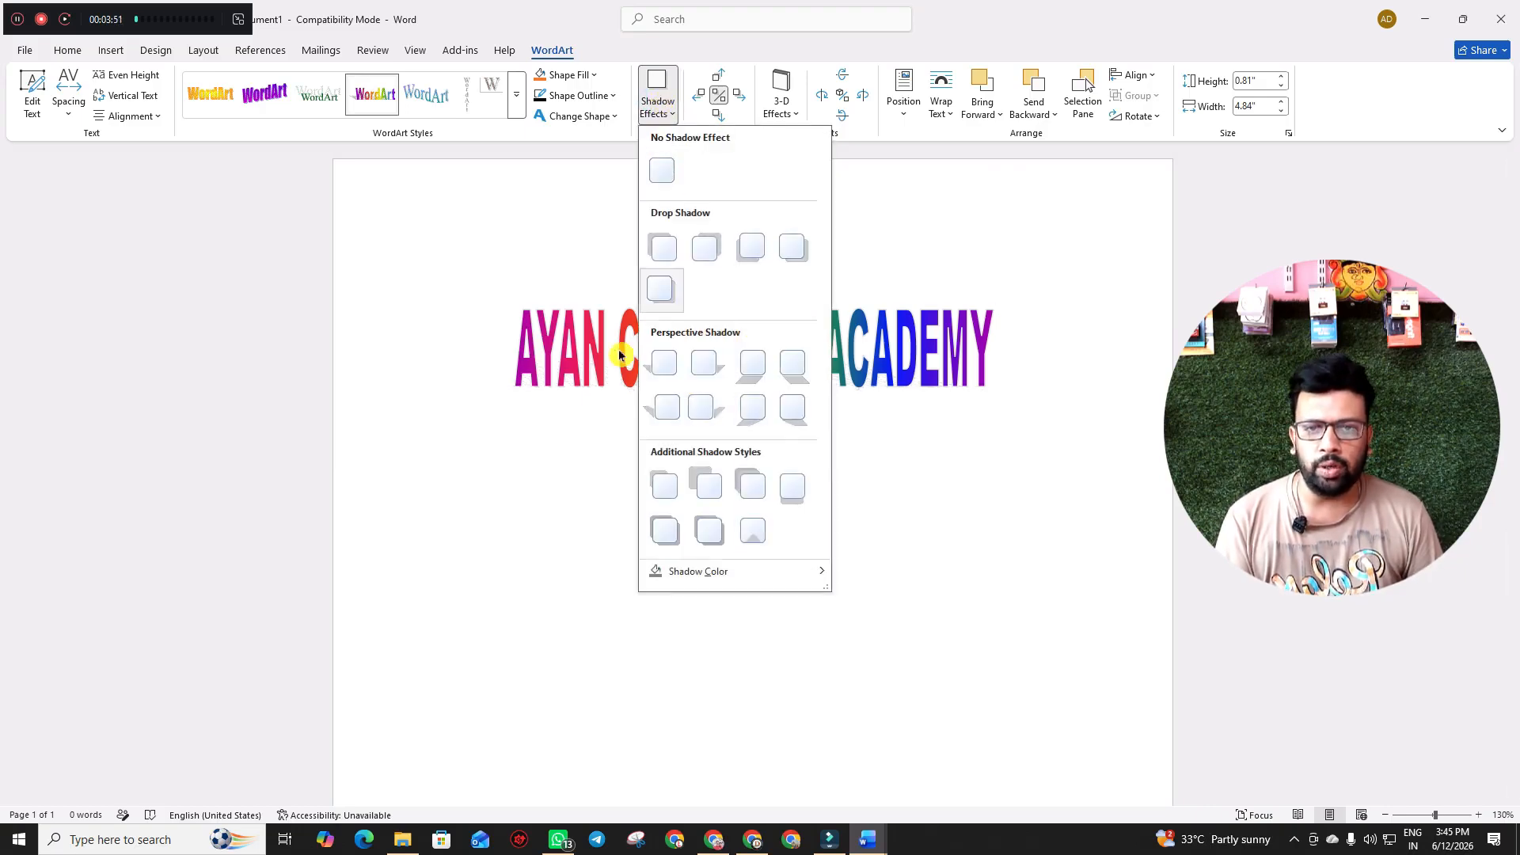
{"action": "left_click", "coordinate": [1058, 254]}
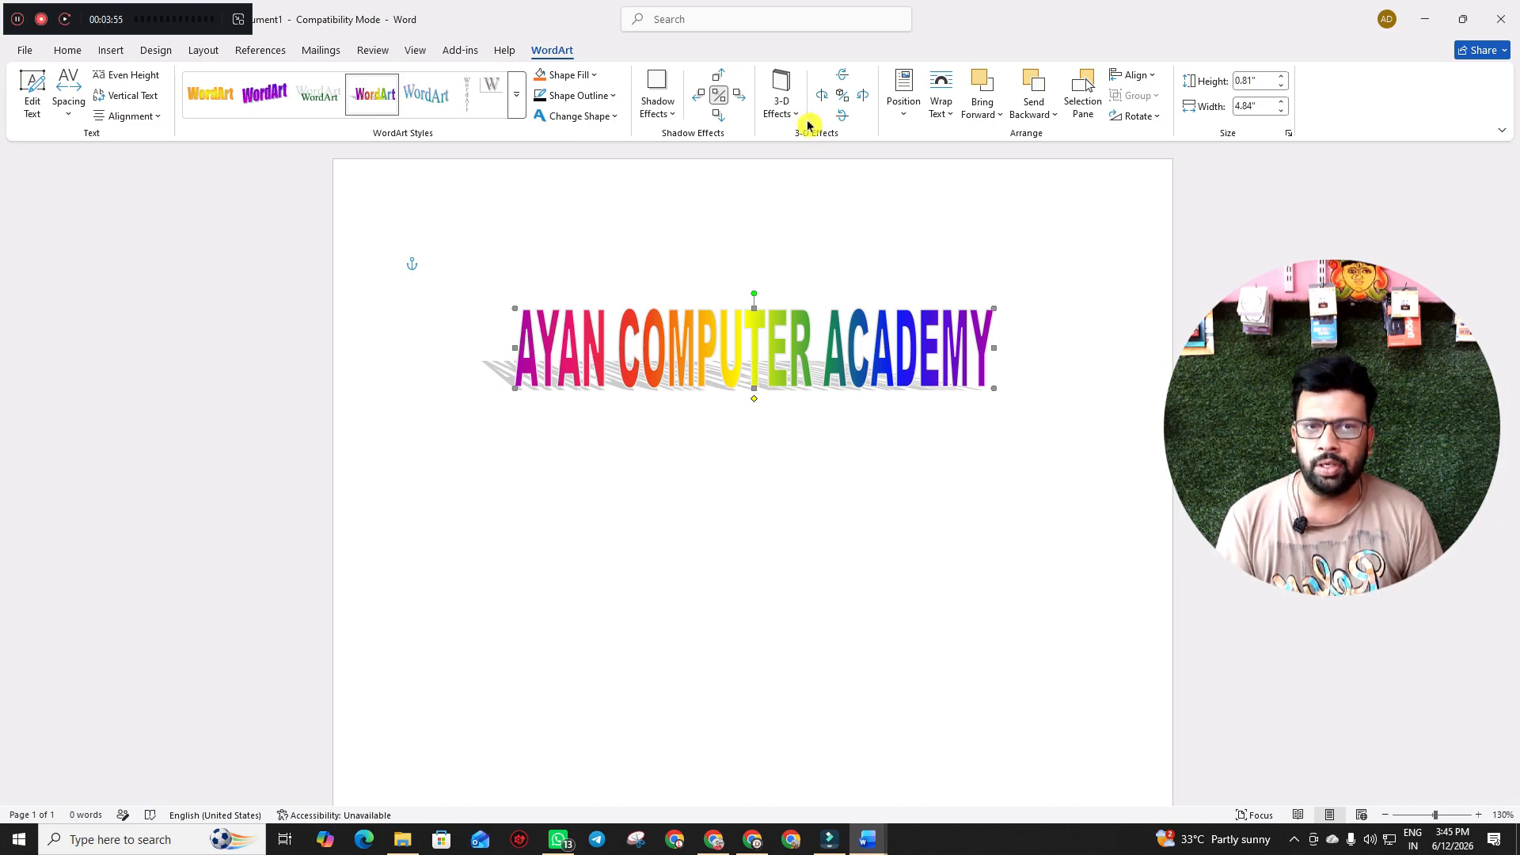
{"action": "left_click", "coordinate": [779, 107]}
{"action": "mouse_move", "coordinate": [791, 593]}
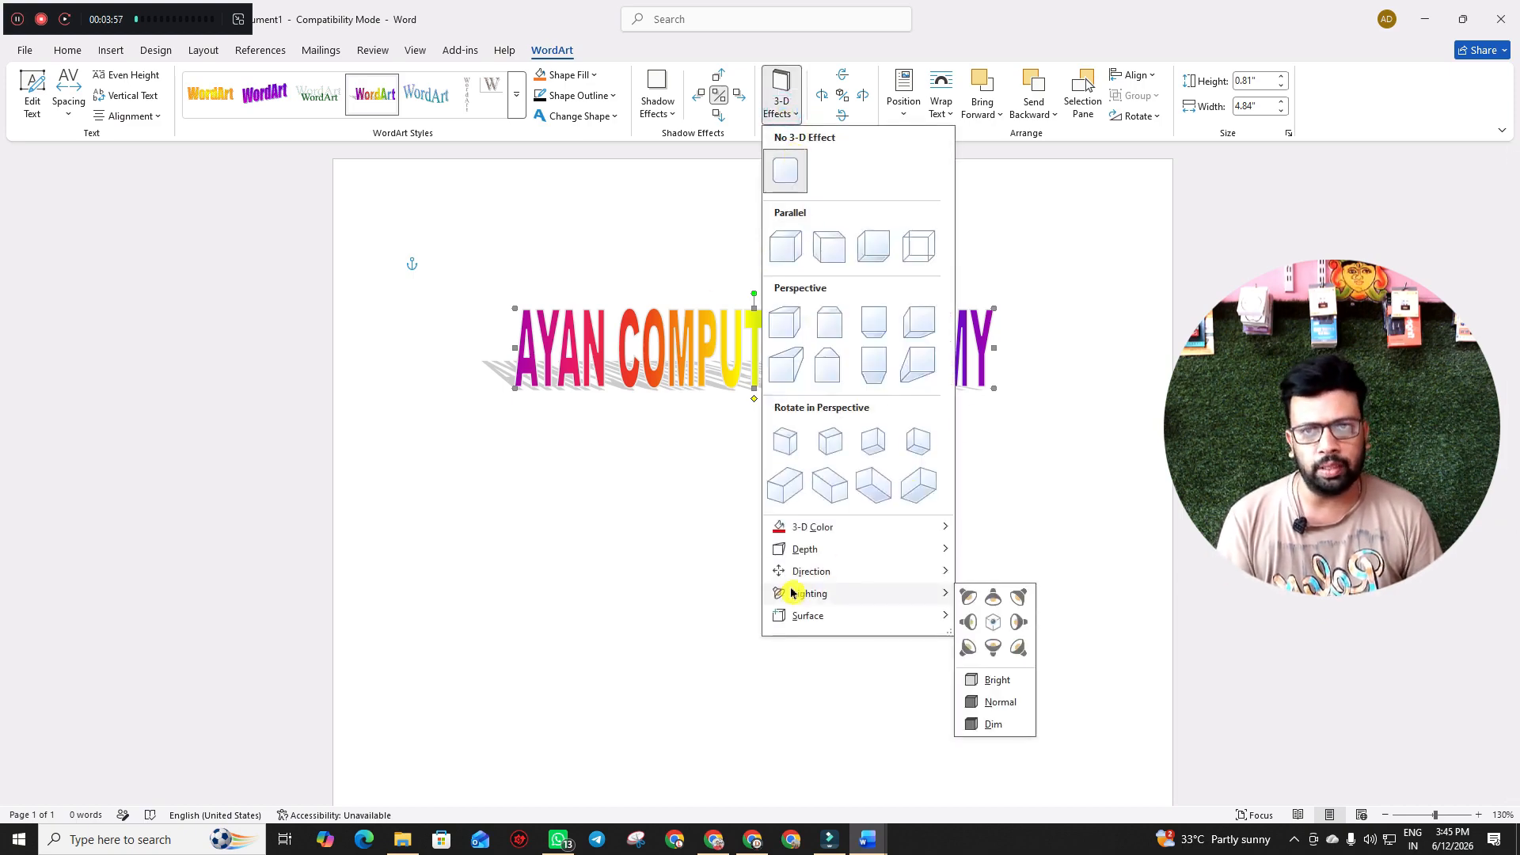
{"action": "left_click", "coordinate": [669, 271]}
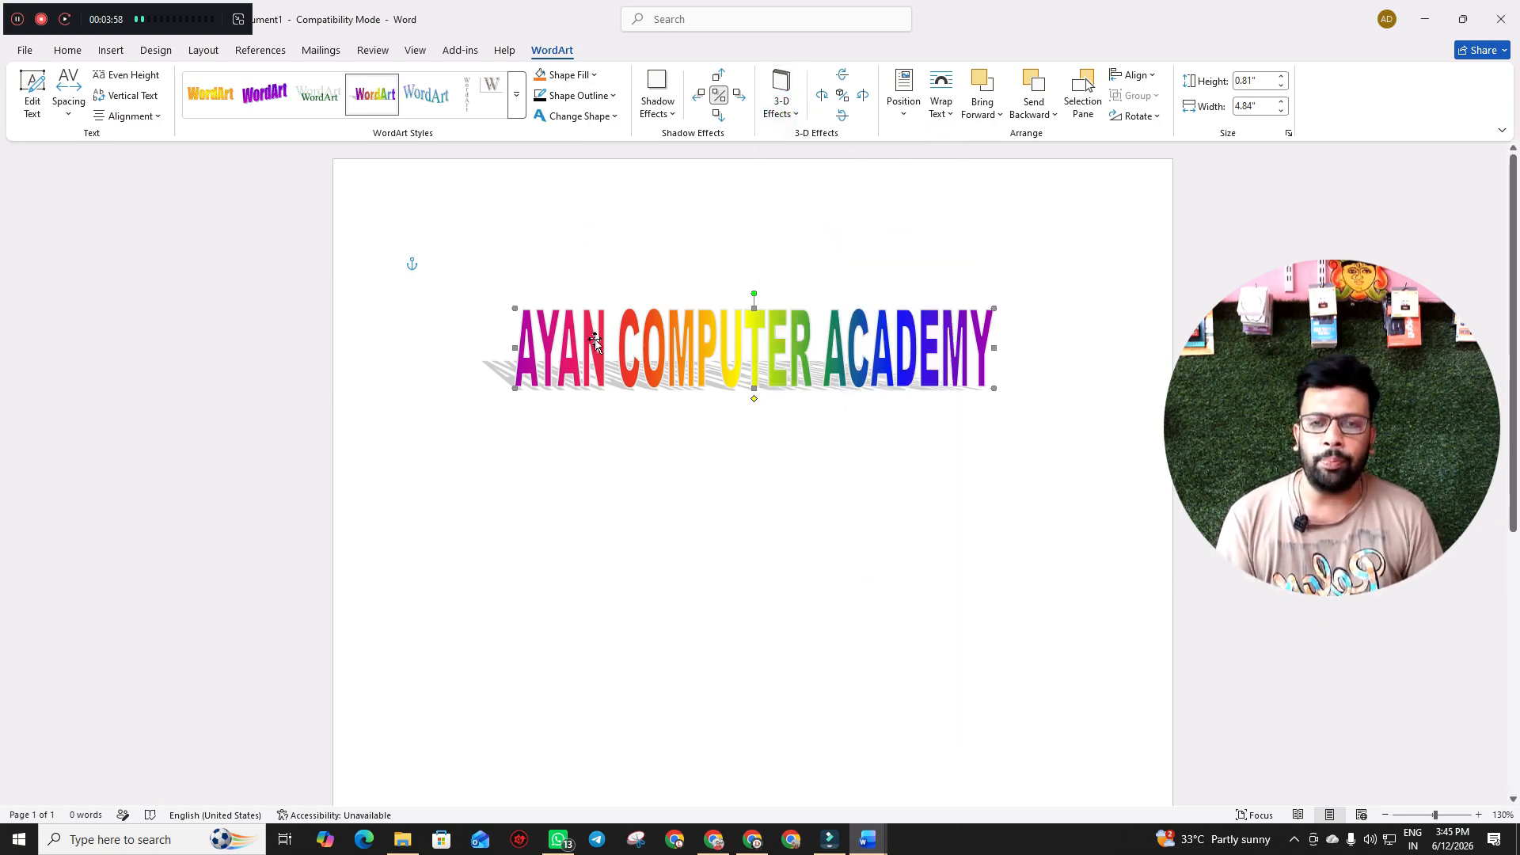
{"action": "left_click", "coordinate": [577, 116]}
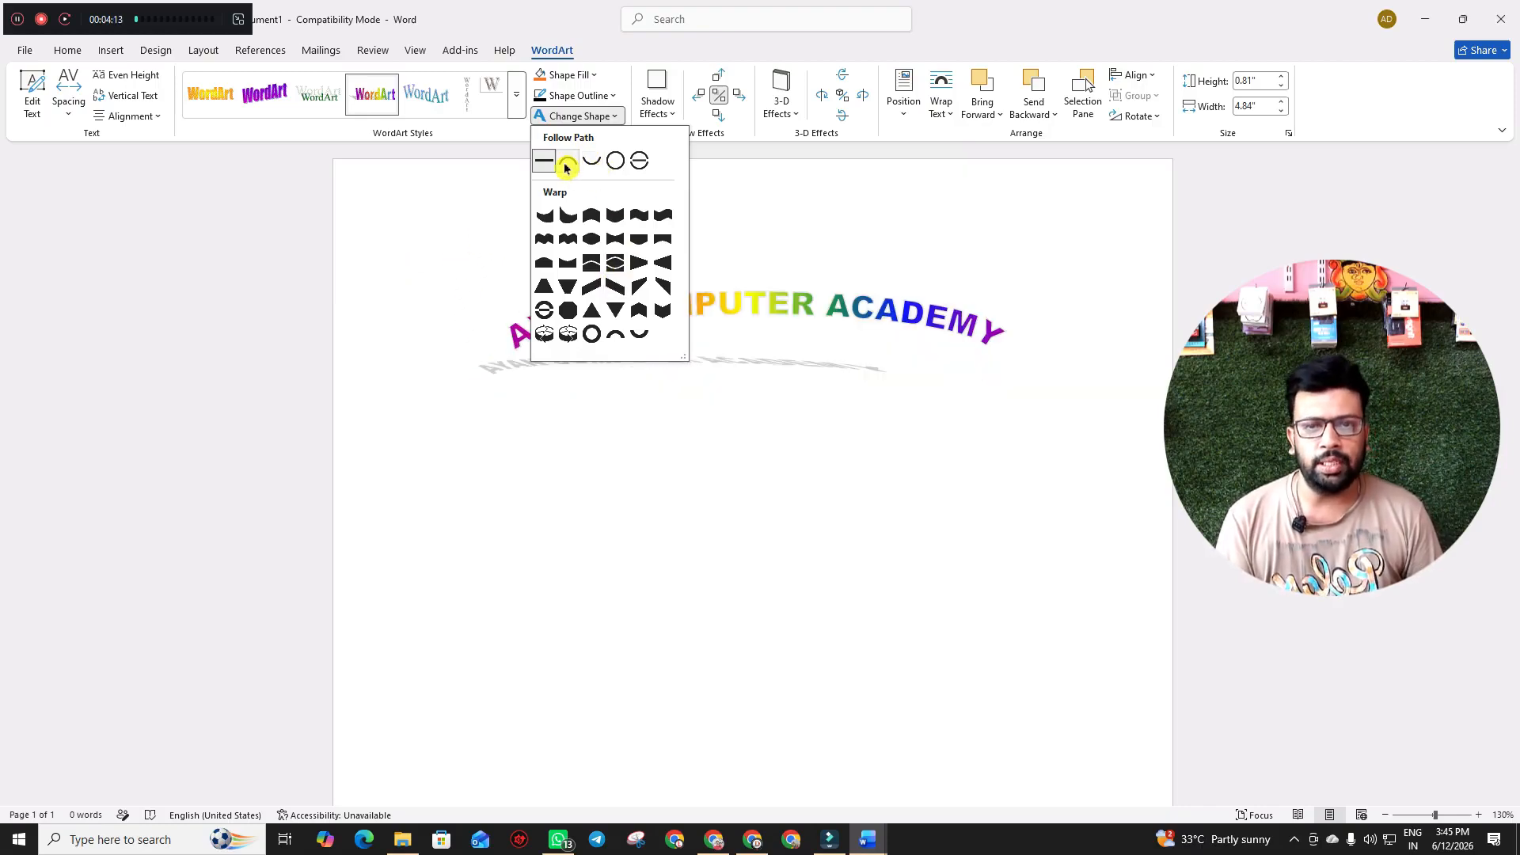
{"action": "left_click", "coordinate": [958, 843]}
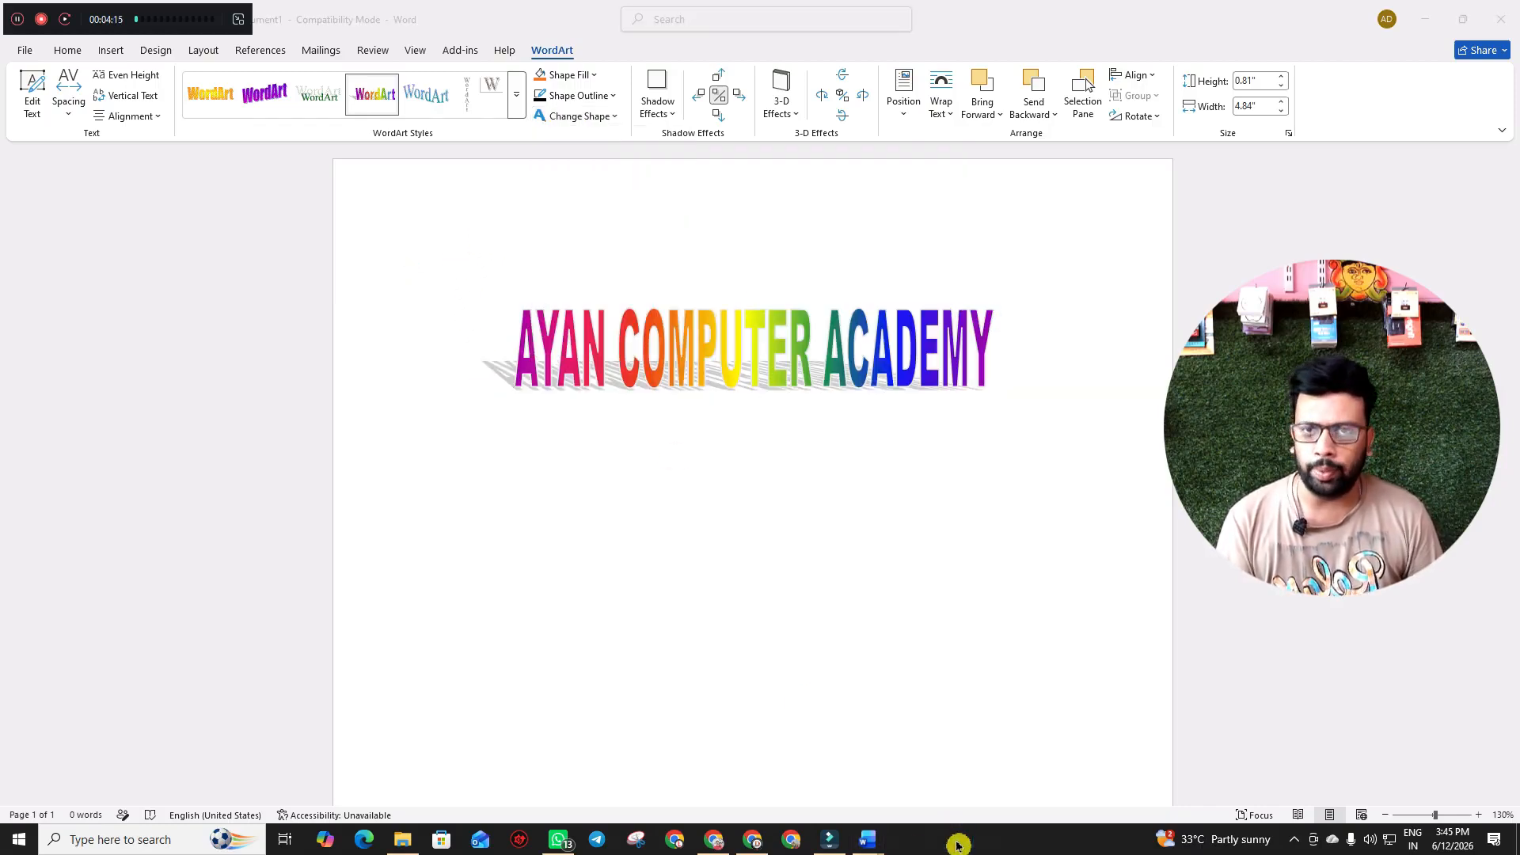
- Review the Rotate entry in the academy notes document, and look at the rotation options for the WordArt title
{"action": "mouse_move", "coordinate": [877, 850]}
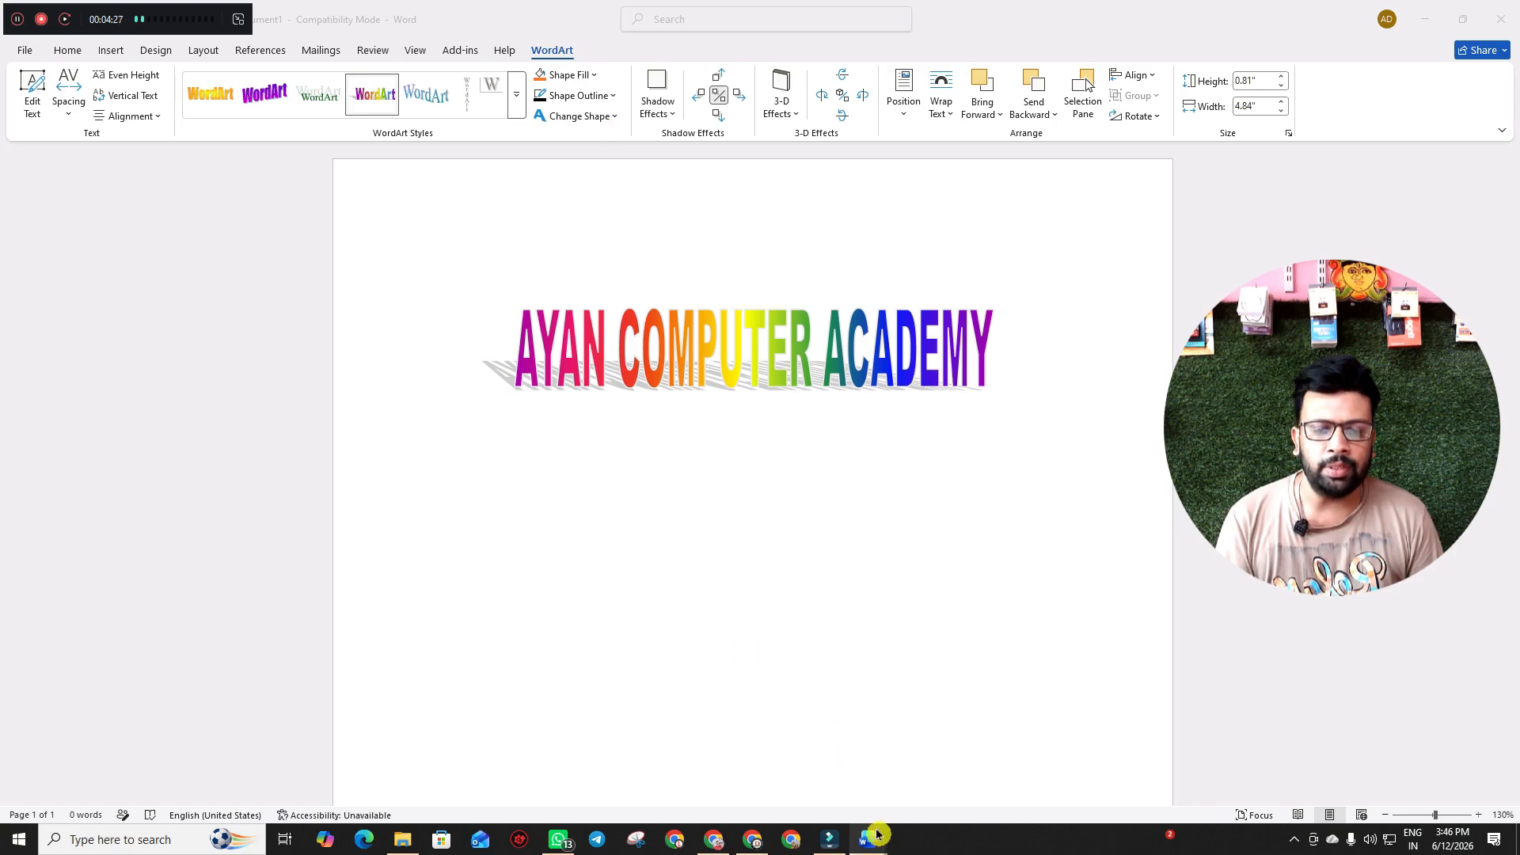
{"action": "mouse_move", "coordinate": [866, 839]}
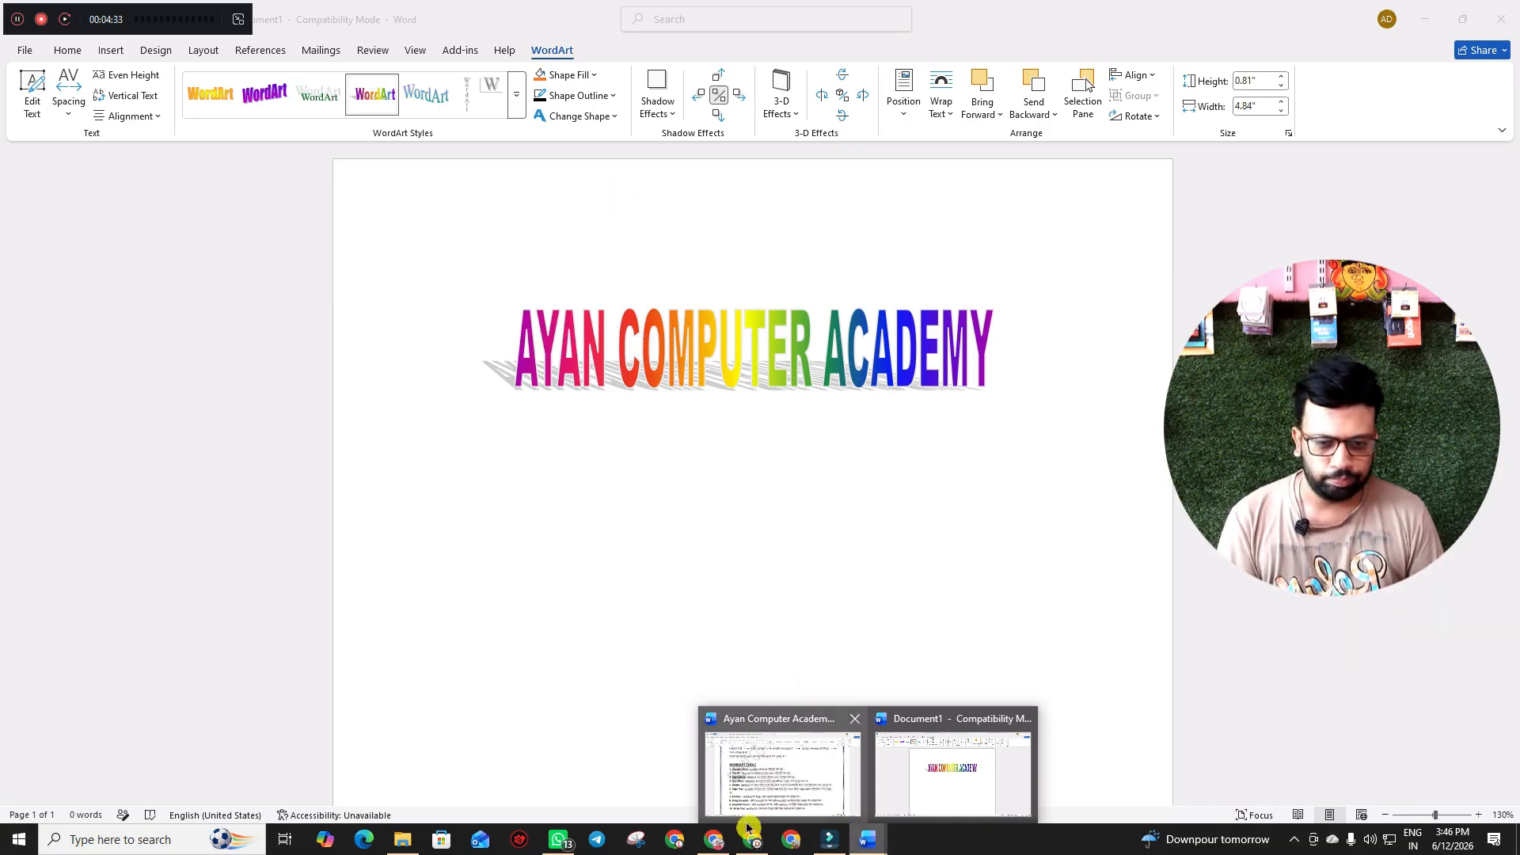
{"action": "left_click", "coordinate": [748, 795]}
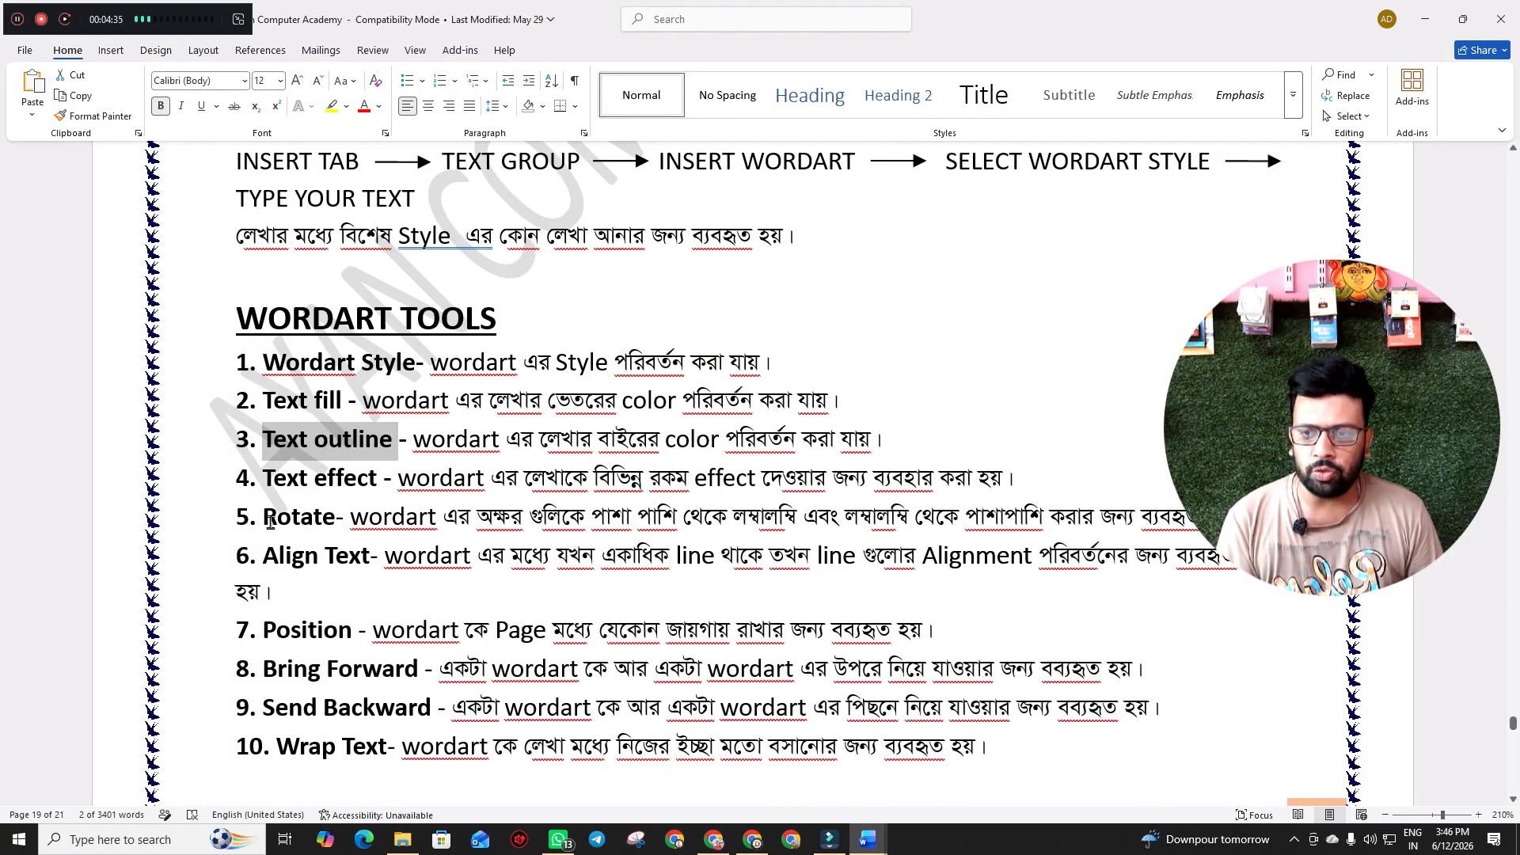
{"action": "left_click_drag", "start_coordinate": [264, 518], "coordinate": [337, 526]}
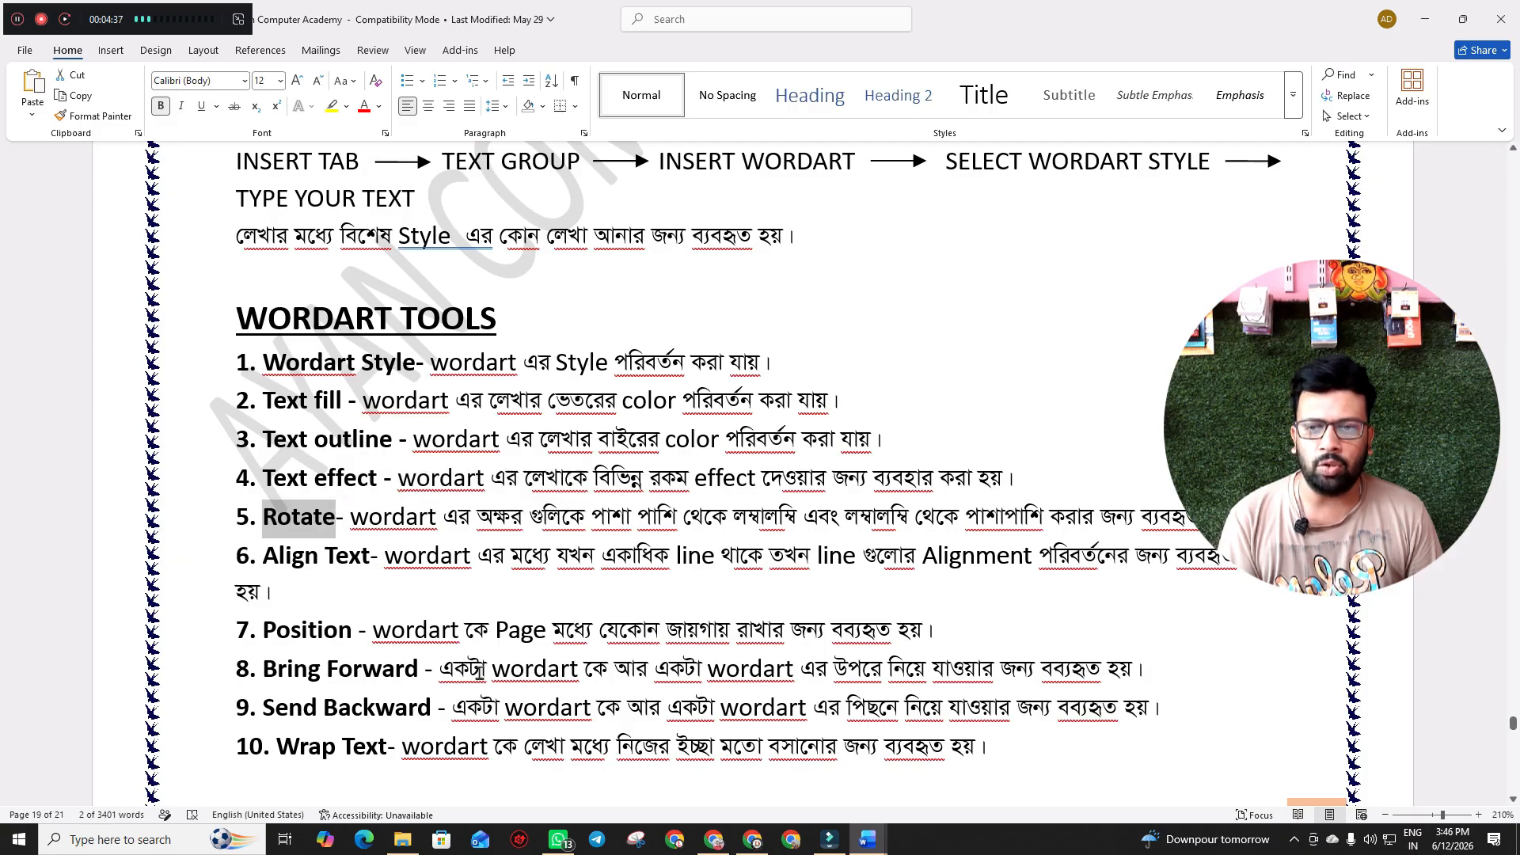
{"action": "left_click", "coordinate": [1425, 9]}
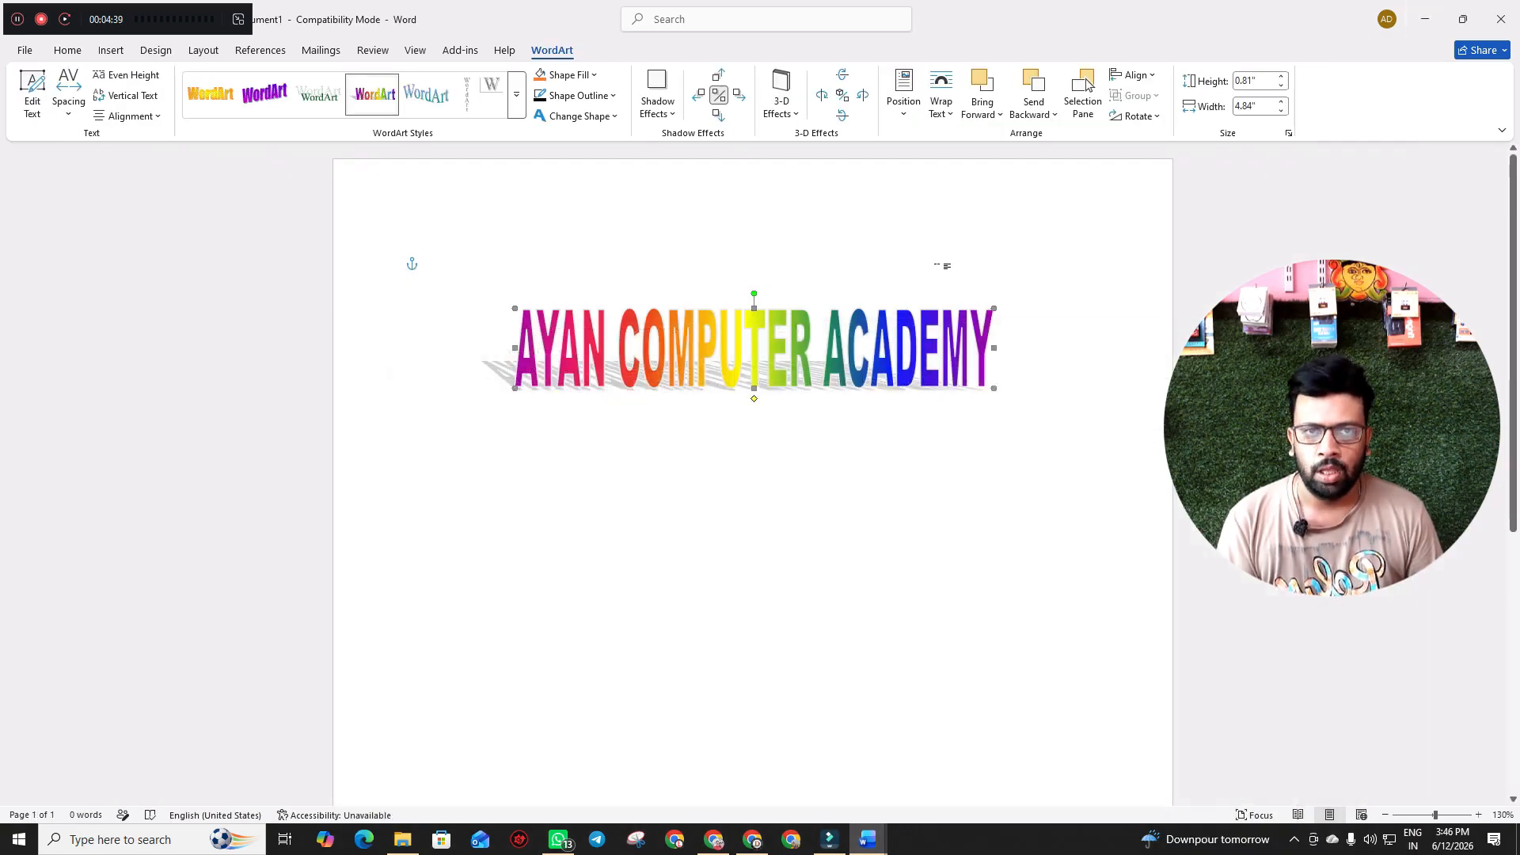
{"action": "left_click", "coordinate": [1140, 117]}
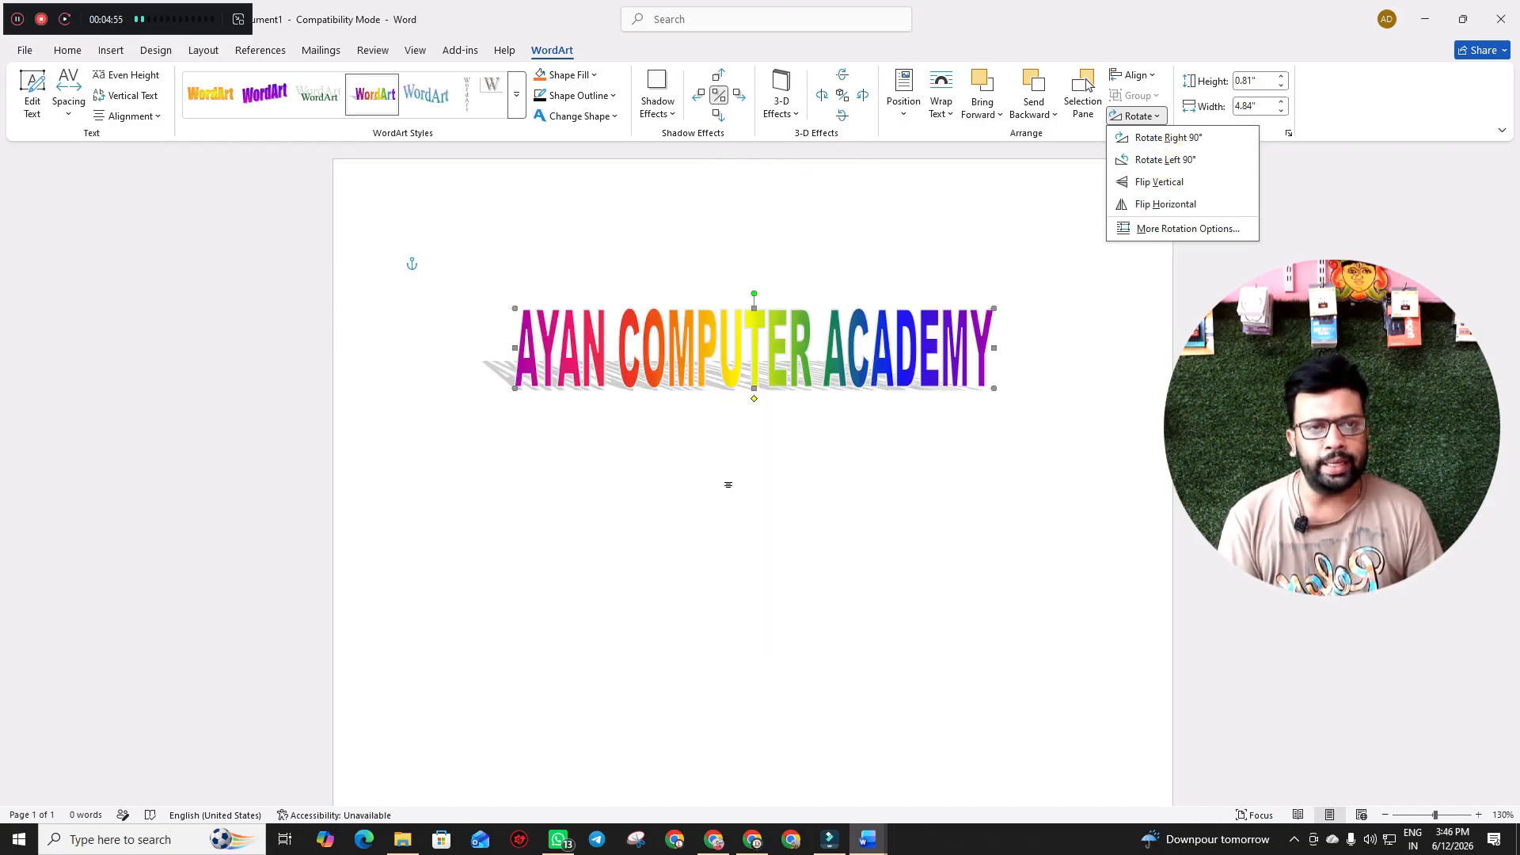
{"action": "key", "text": "Escape"}
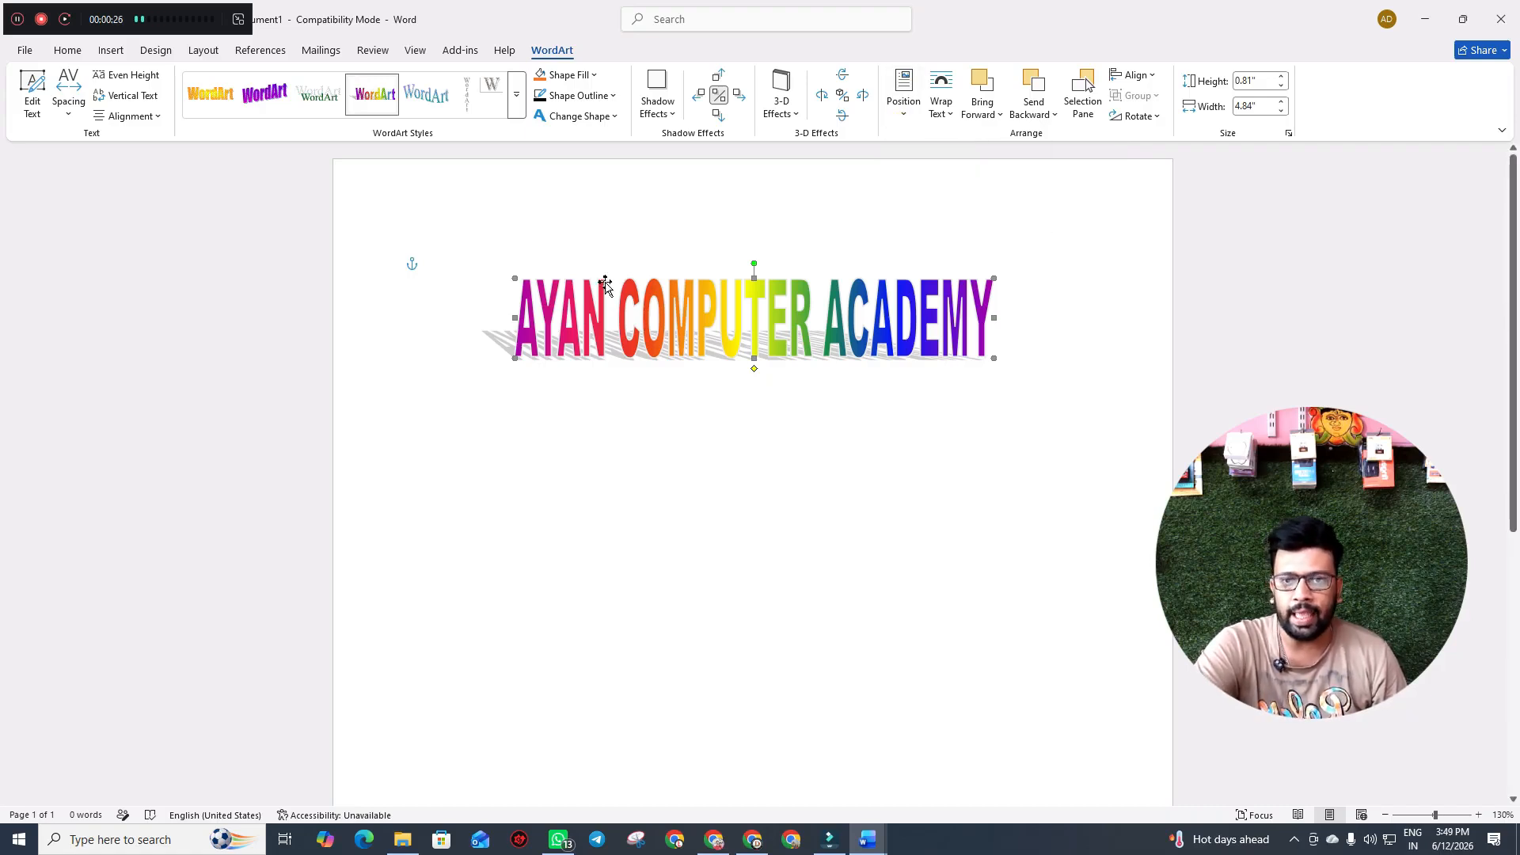
- Position the WordArt title at the top center of the page with square text wrapping
{"action": "scroll", "coordinate": [609, 281], "scroll_direction": "down", "scroll_amount": 7, "text": "ctrl"}
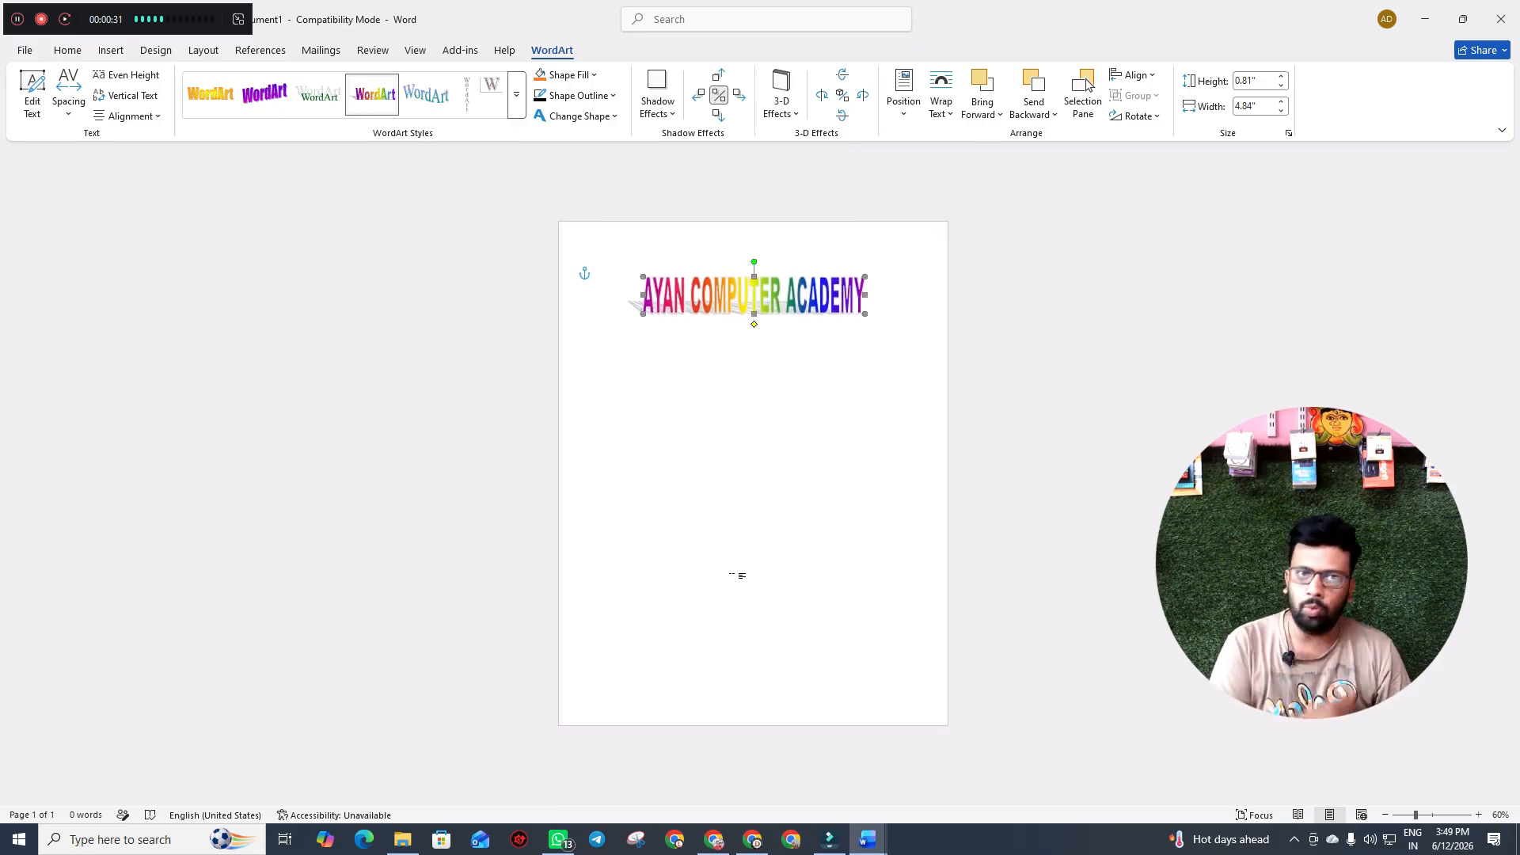
{"action": "left_click", "coordinate": [904, 95]}
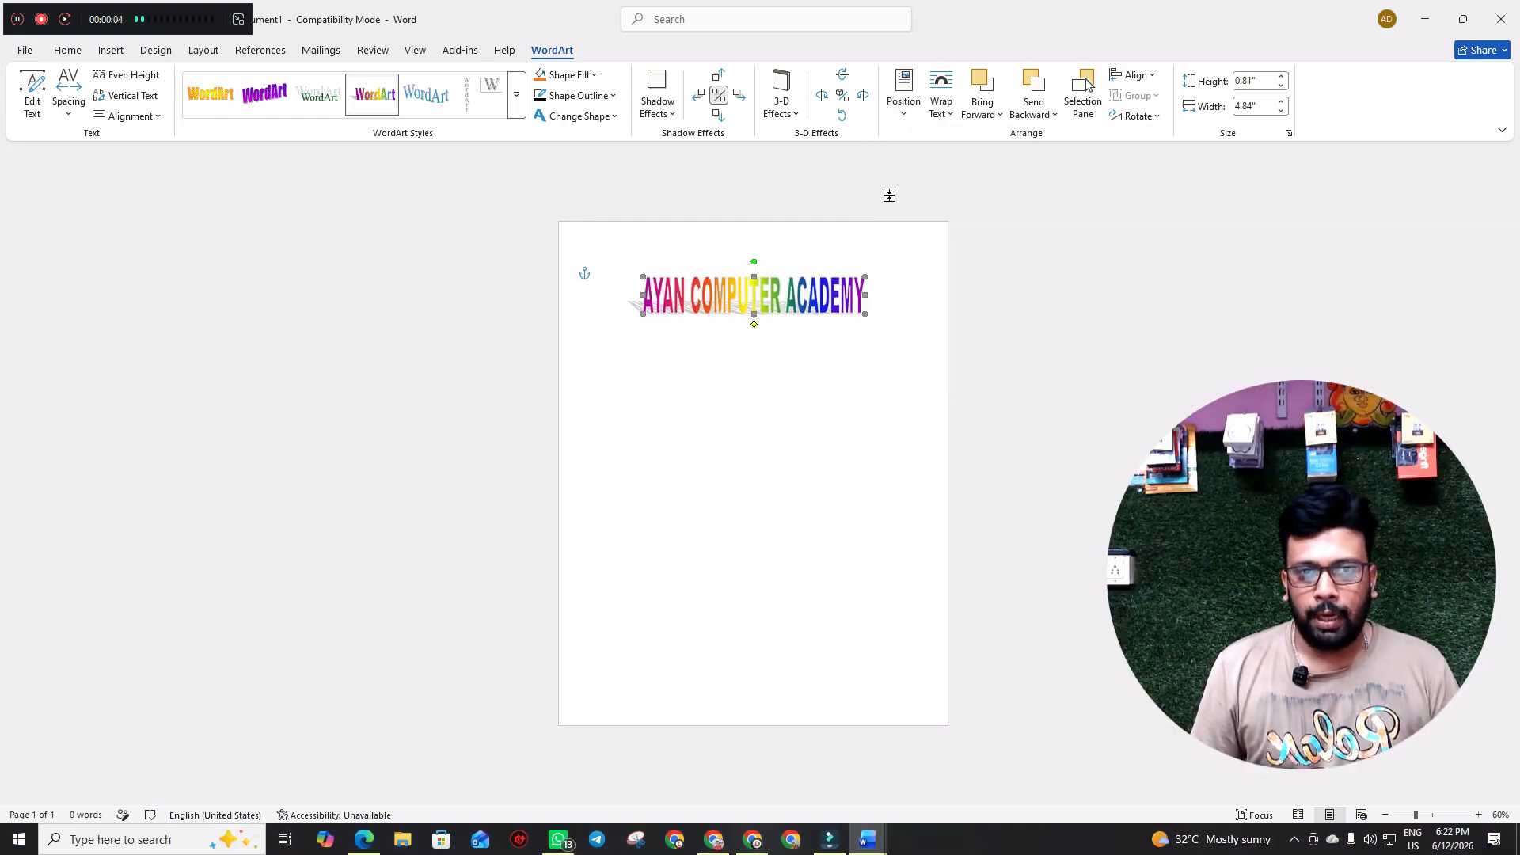
{"action": "left_click", "coordinate": [903, 94]}
{"action": "left_click", "coordinate": [669, 305]}
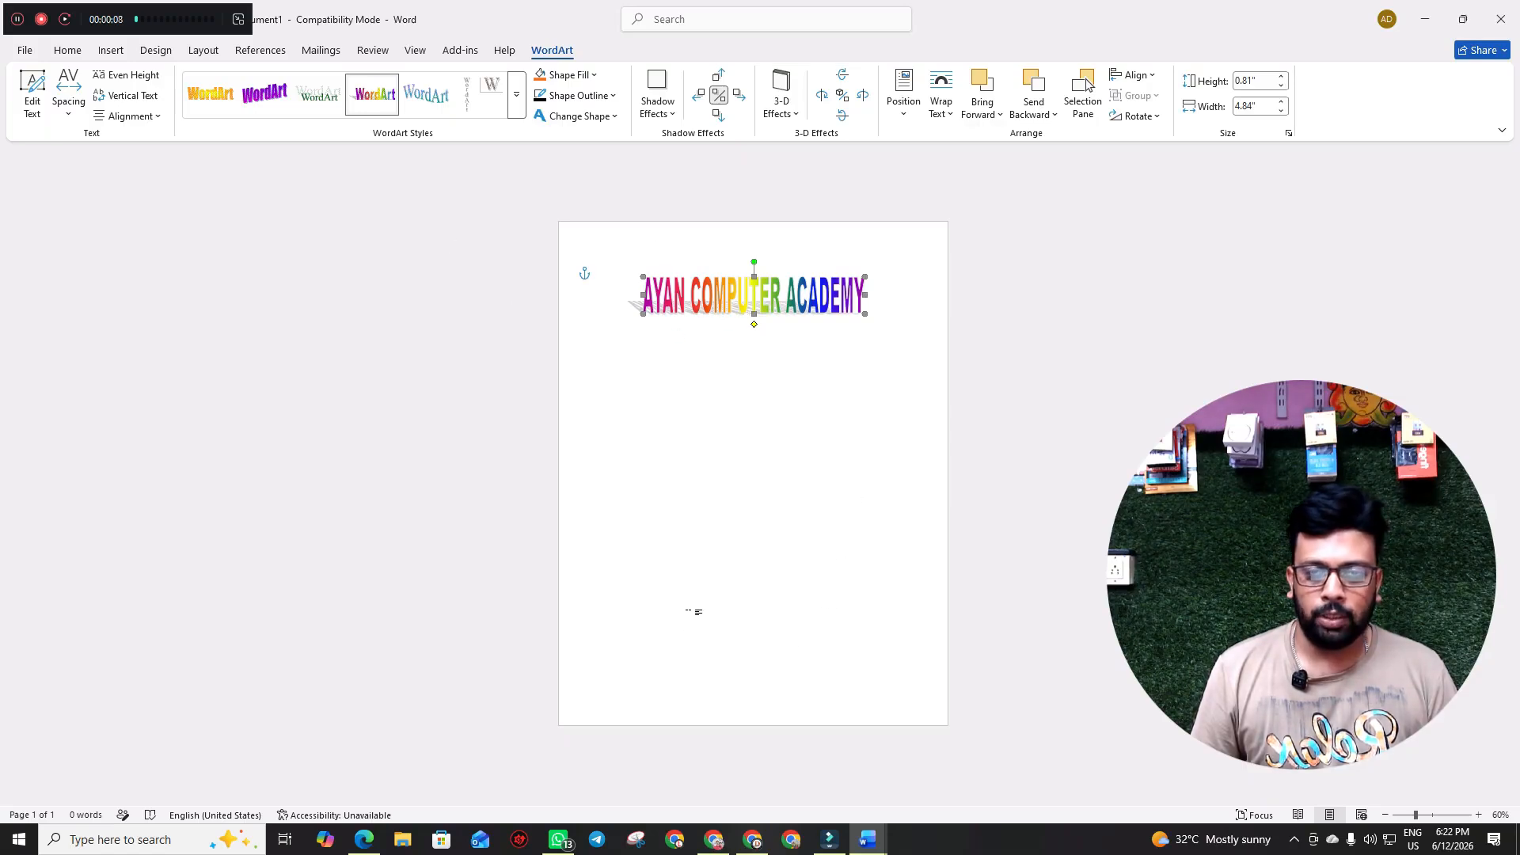
{"action": "left_click", "coordinate": [912, 115]}
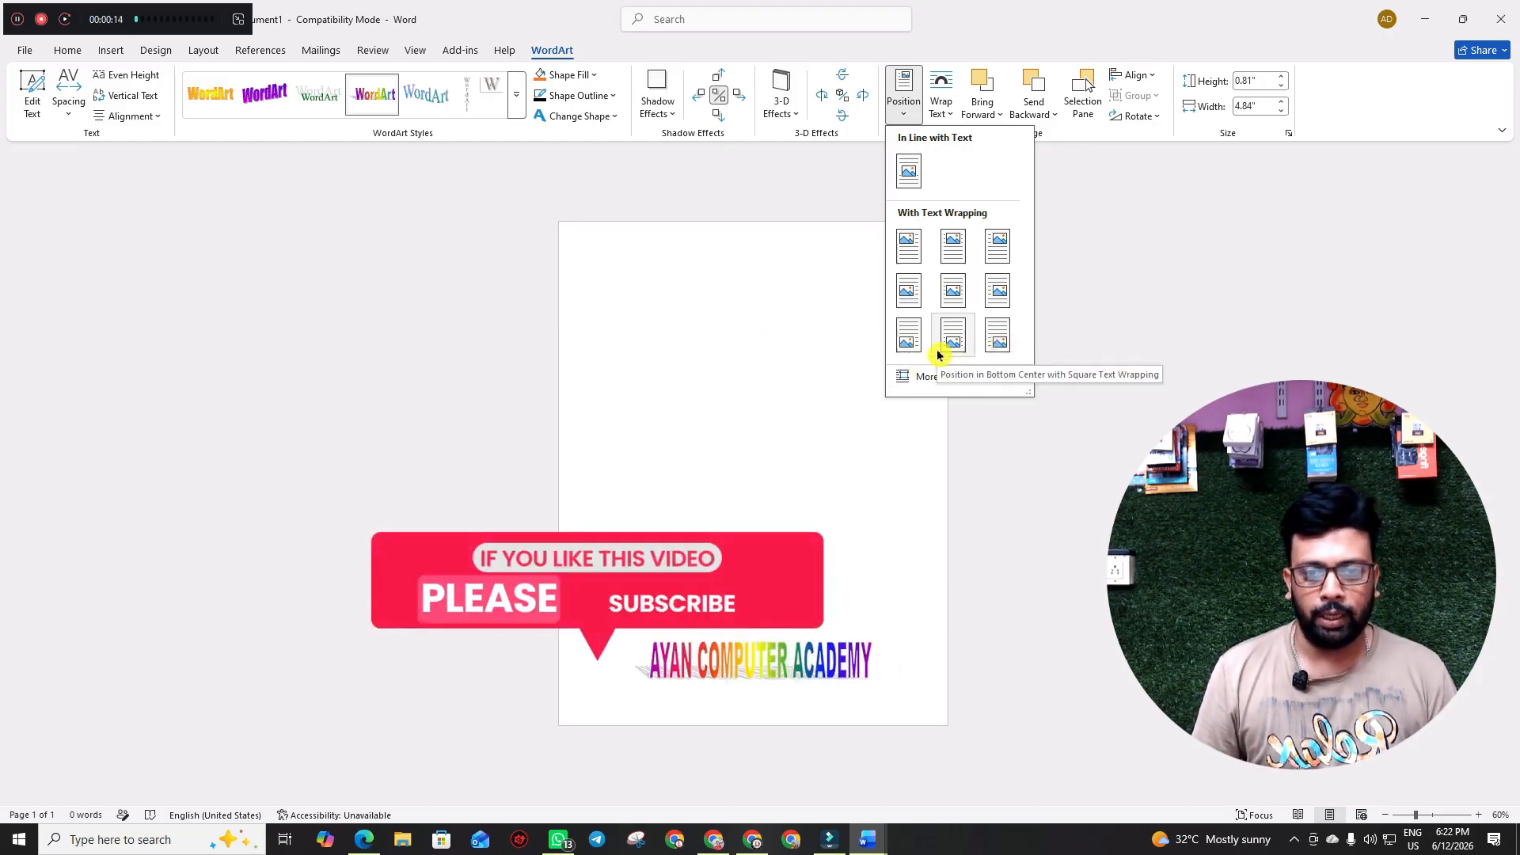
{"action": "left_click", "coordinate": [953, 246]}
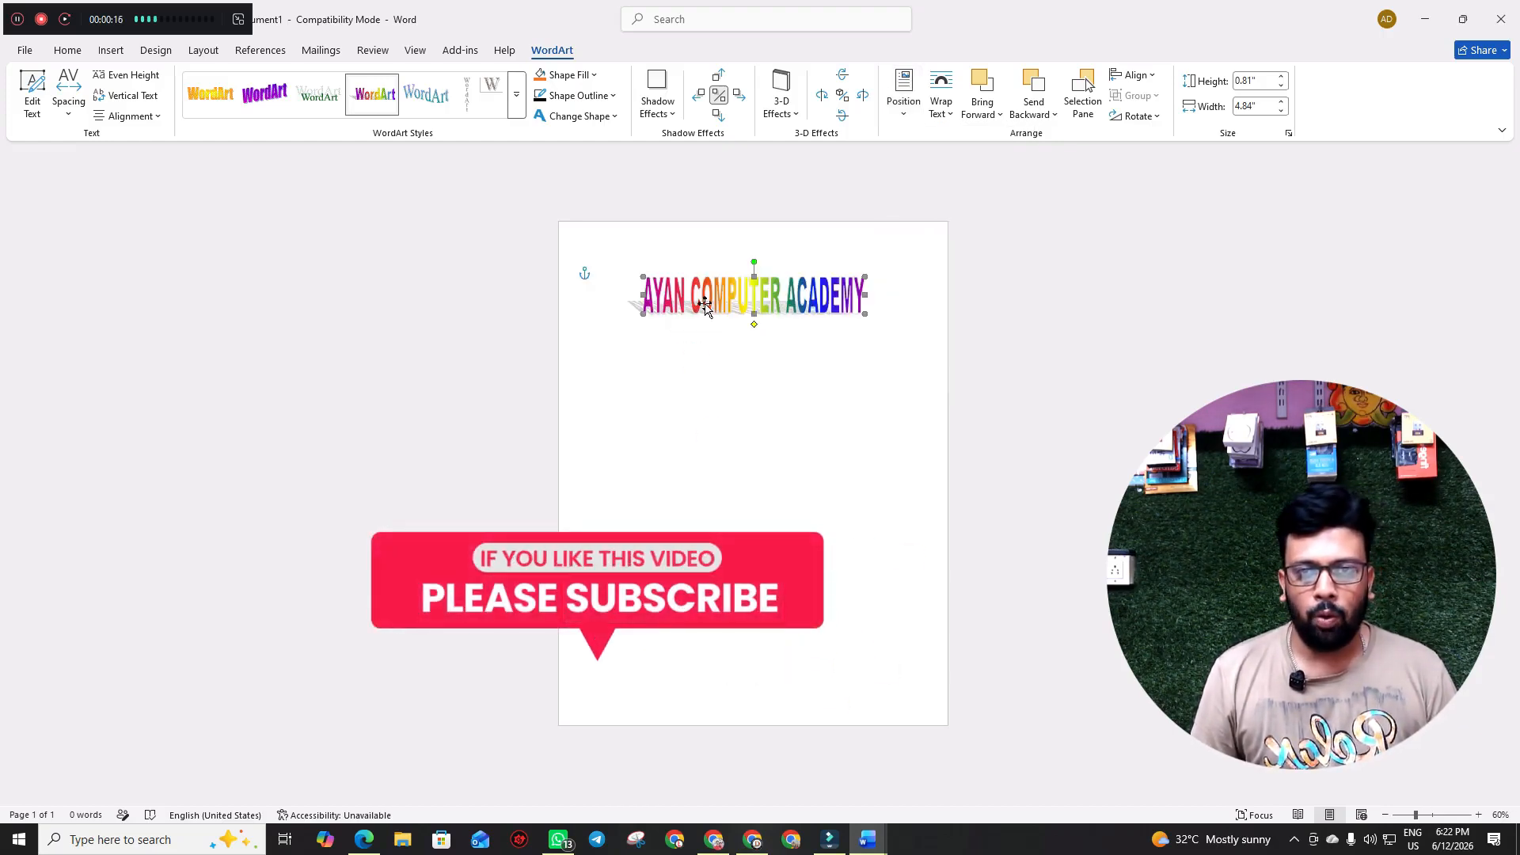